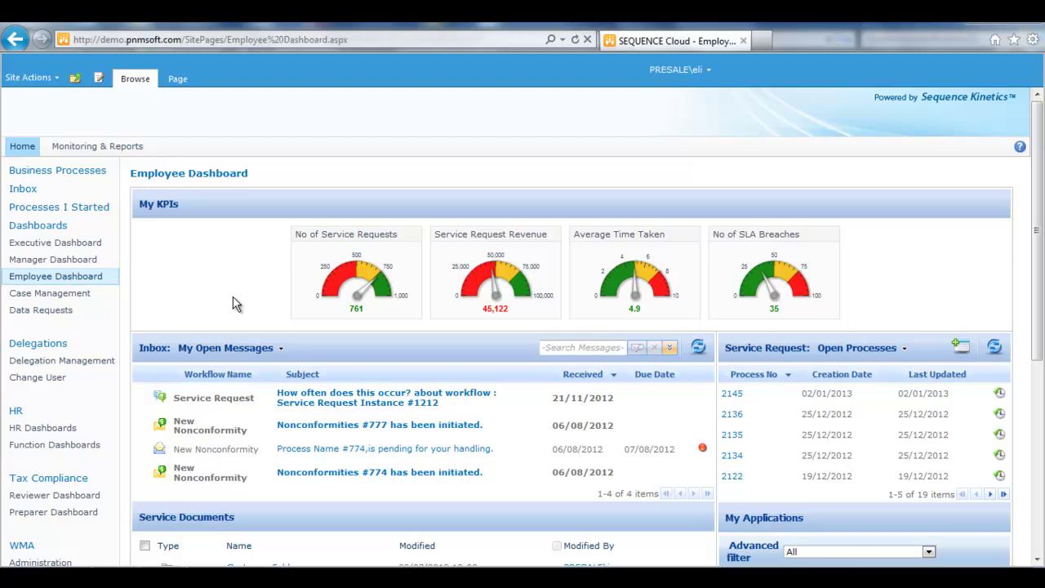
# Step: Browse Business Processes, Inbox and Monitoring & Reports, then go Home to Delegation Management
pyautogui.click(82, 173)
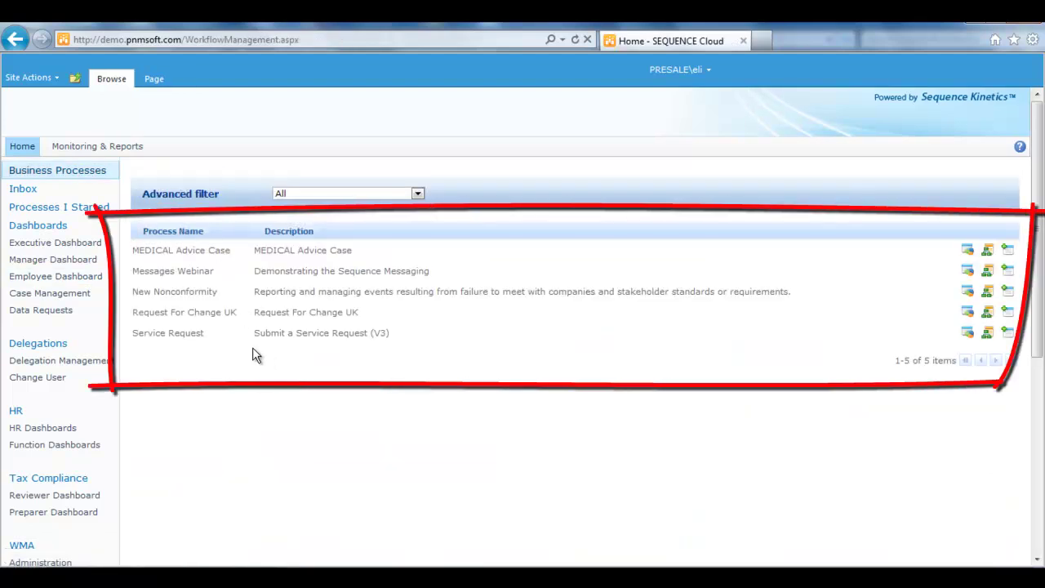
pyautogui.click(24, 193)
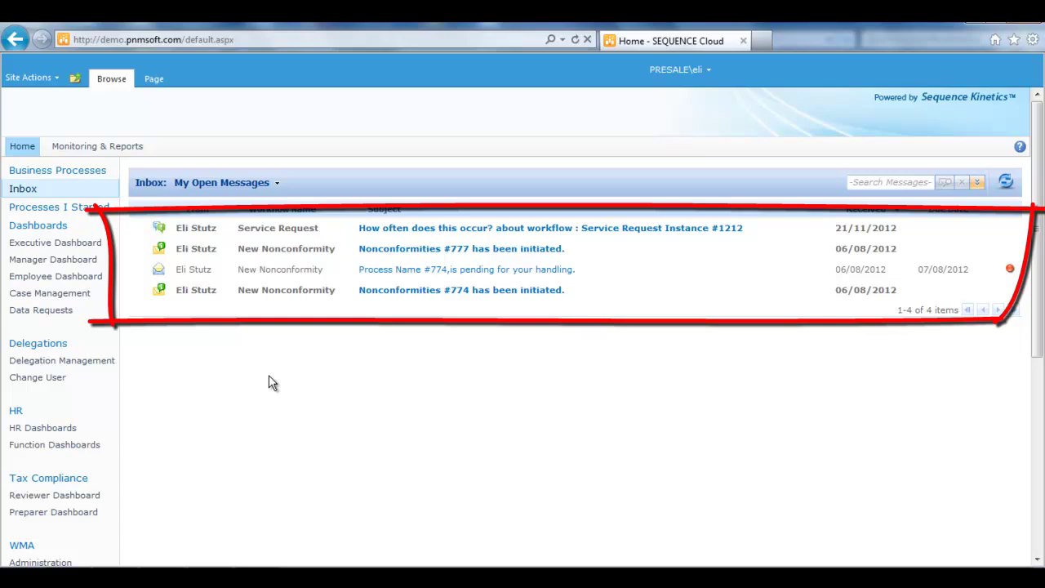
pyautogui.click(96, 210)
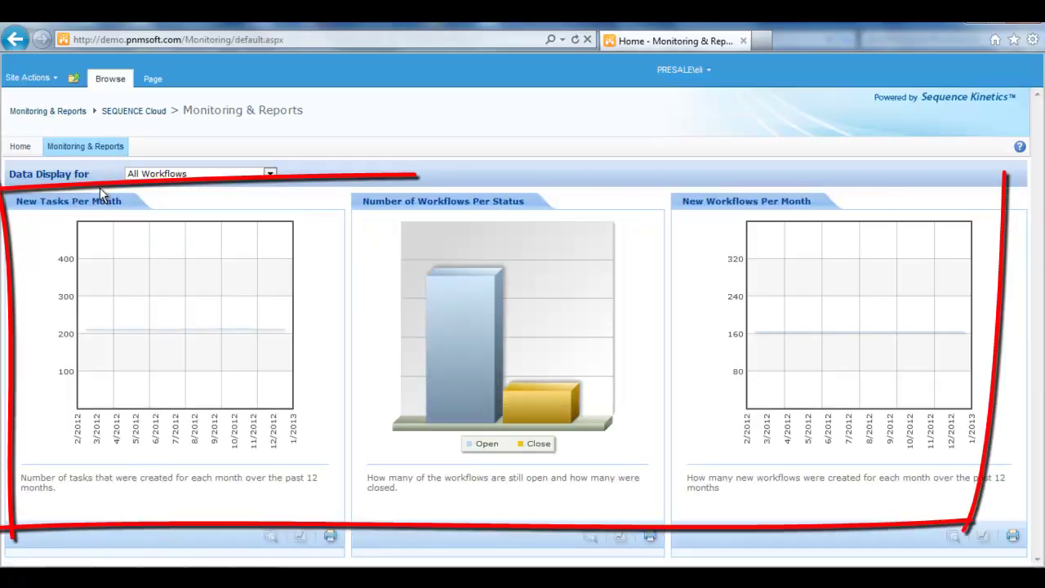
pyautogui.click(20, 149)
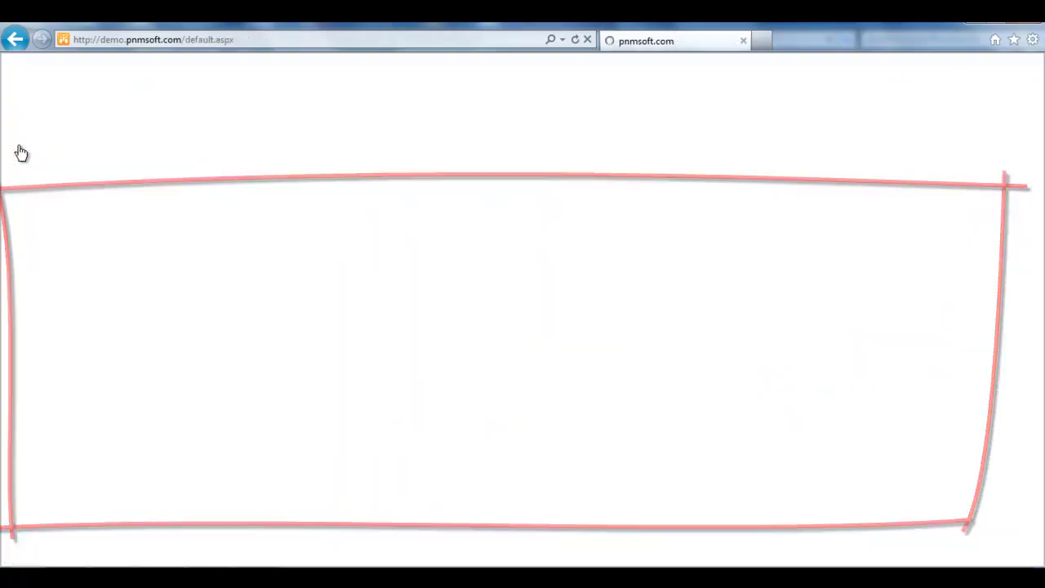
pyautogui.click(49, 350)
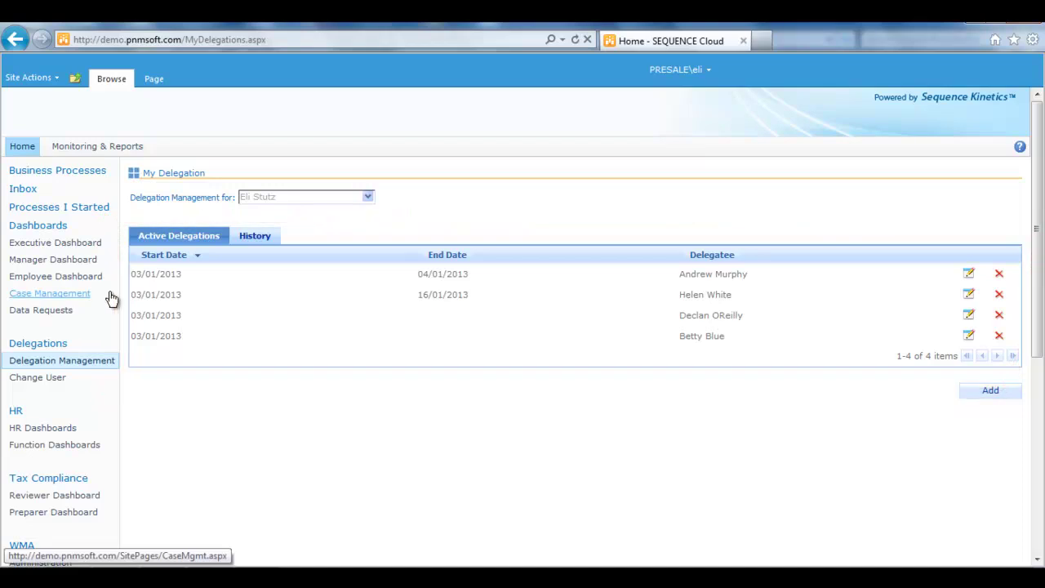
# Step: Sign in as another user with their password and start a Service Request from My Applications
pyautogui.click(85, 280)
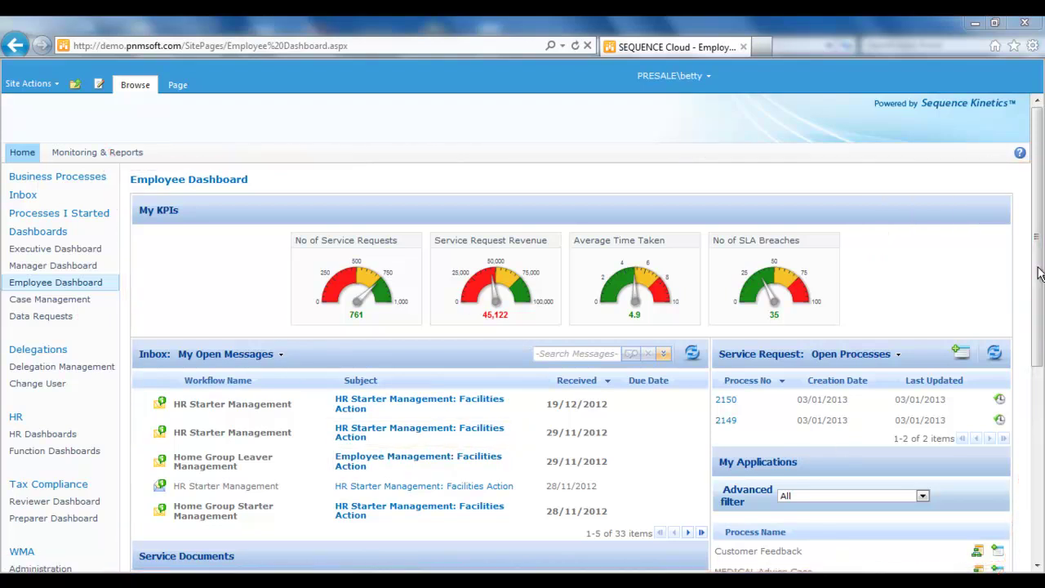
pyautogui.moveTo(1039, 279); pyautogui.dragTo(1038, 389)
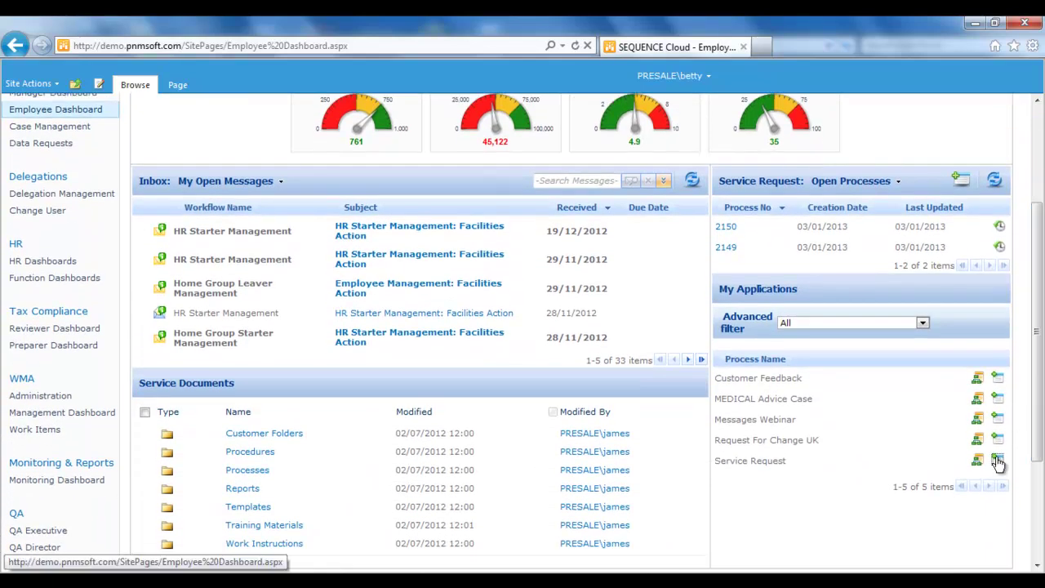
pyautogui.click(998, 460)
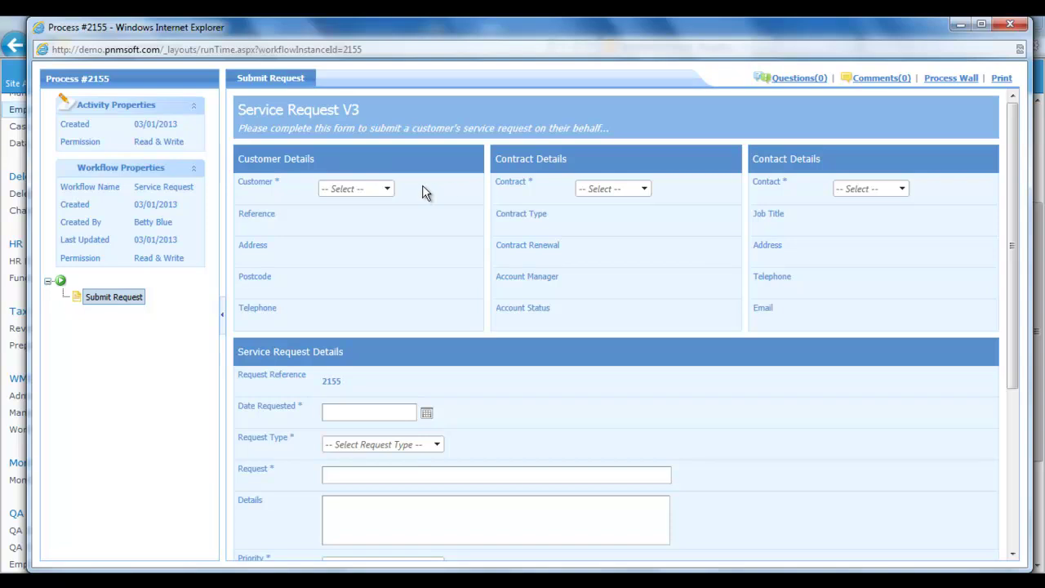
# Step: Choose customer GreenWay, Contract 2, the customer's contact, and requested date 09/01/2013
pyautogui.click(389, 188)
pyautogui.click(359, 207)
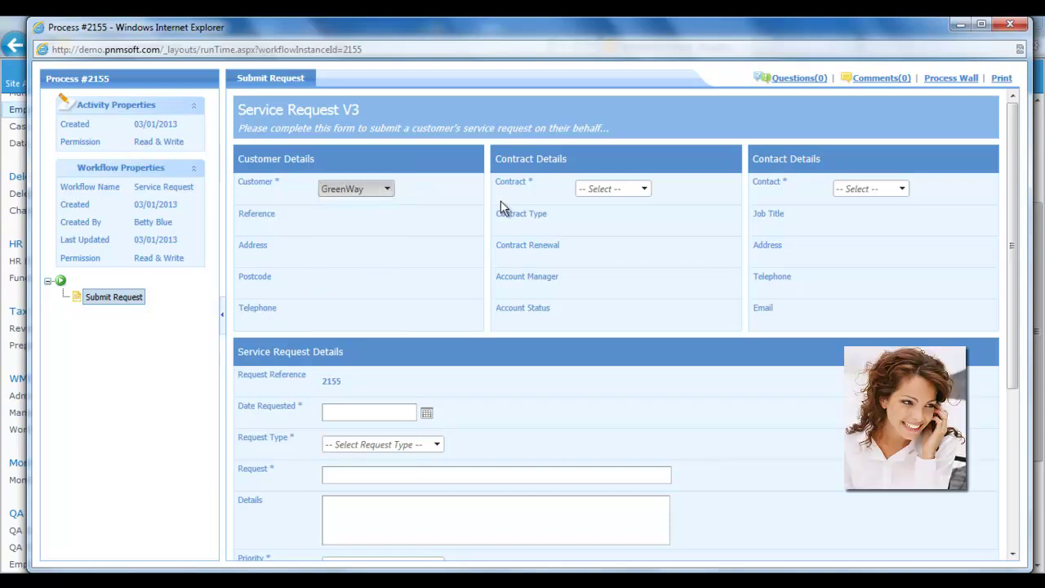
pyautogui.click(645, 188)
pyautogui.click(621, 220)
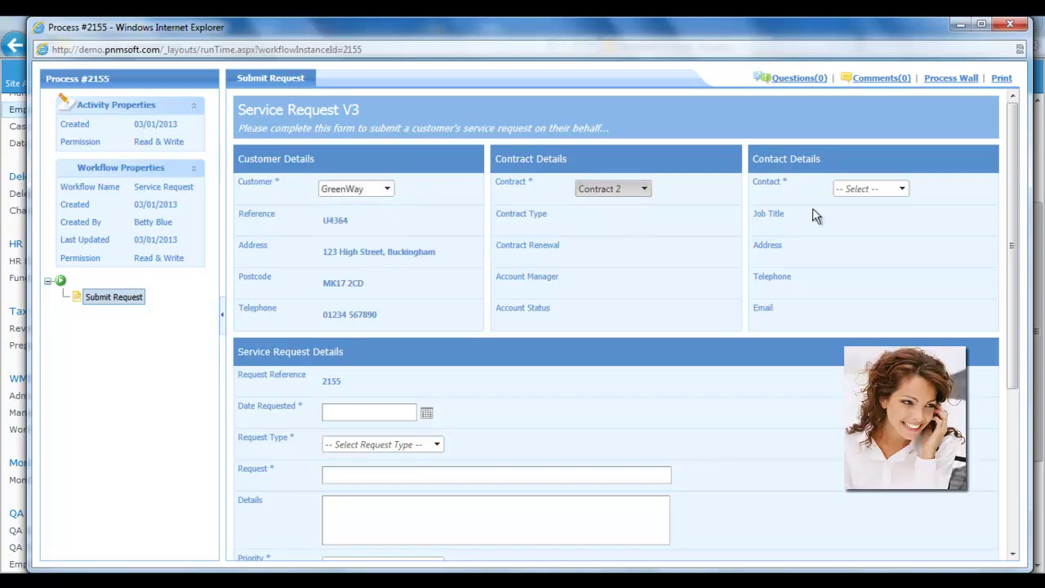
pyautogui.click(903, 188)
pyautogui.click(872, 236)
pyautogui.click(427, 412)
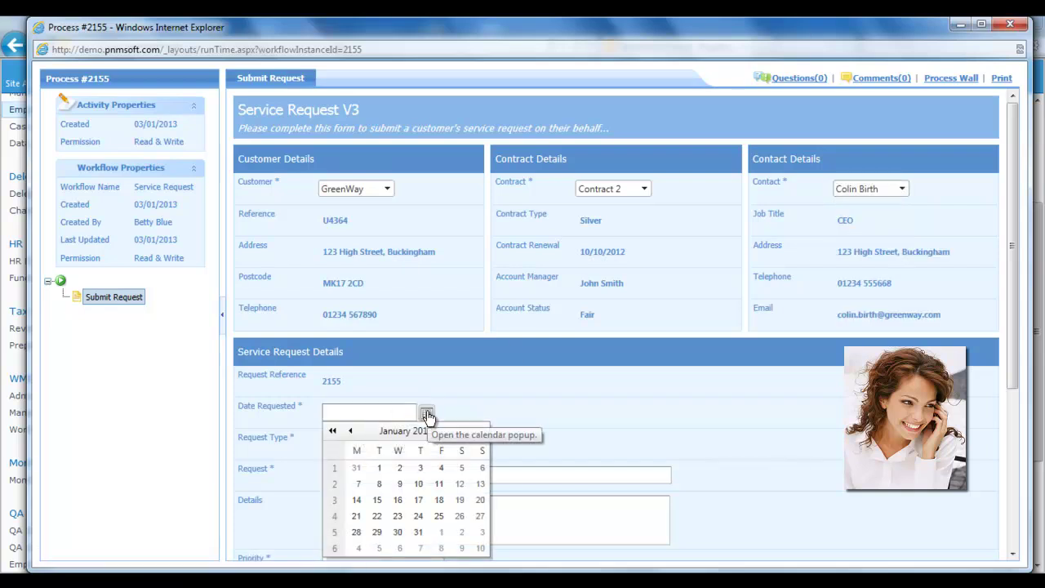
pyautogui.click(400, 484)
pyautogui.scroll(-2, 490, 457)
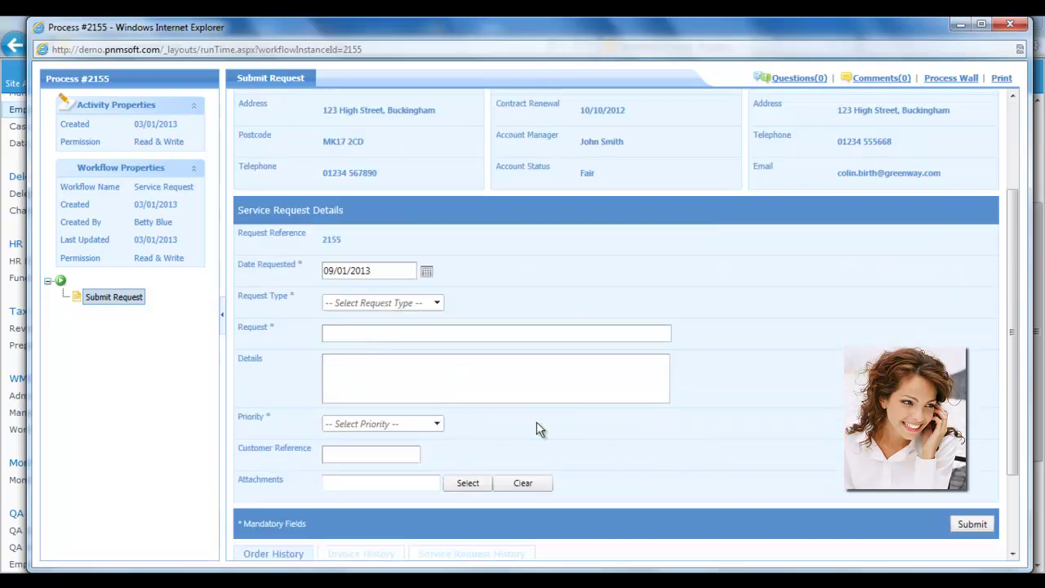
# Step: Set Request Type 2, request 'Provide Solara Panel' and details 'Please provide the service requested.'
pyautogui.click(436, 302)
pyautogui.click(359, 335)
pyautogui.click(403, 331)
pyautogui.write('Pro')
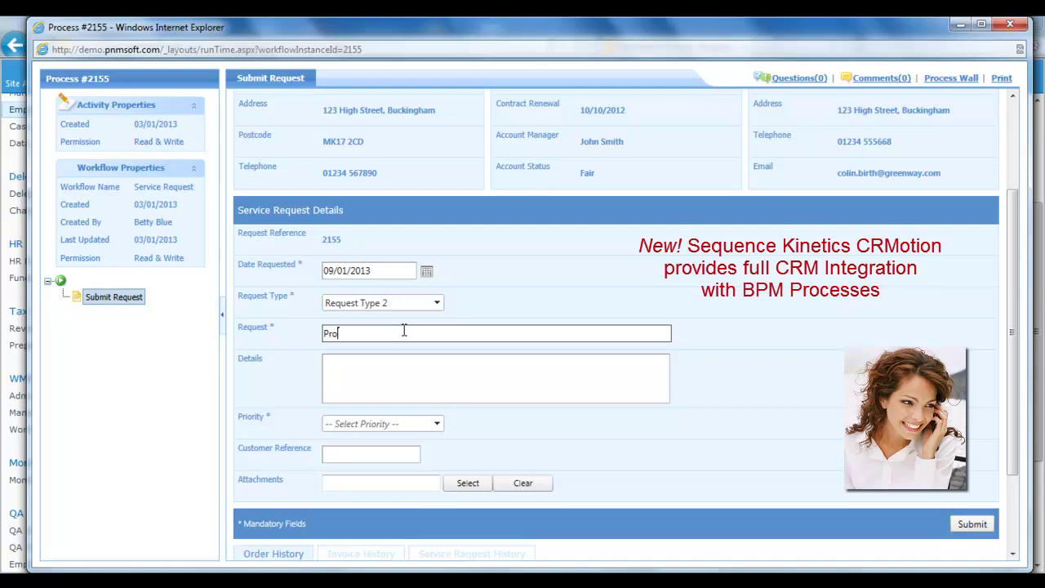
pyautogui.write('vide Solar')
pyautogui.write('a Panel')
pyautogui.click(409, 370)
pyautogui.write('Please provide the ')
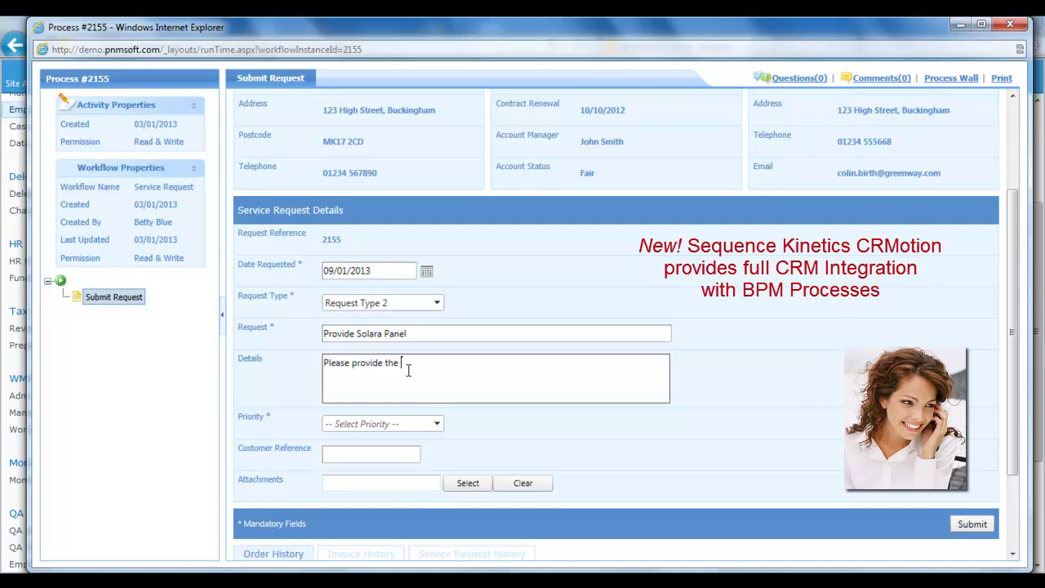
pyautogui.write('service requested.')
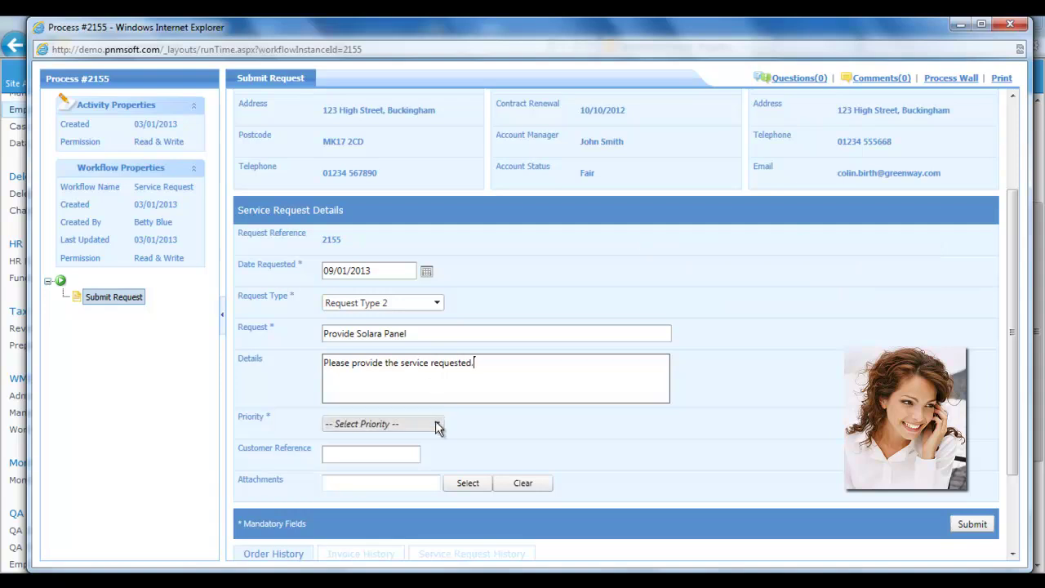
# Step: Set Medium priority and customer reference 5543, attach Order Invoice.docx, and submit
pyautogui.click(439, 425)
pyautogui.click(415, 455)
pyautogui.write('5543')
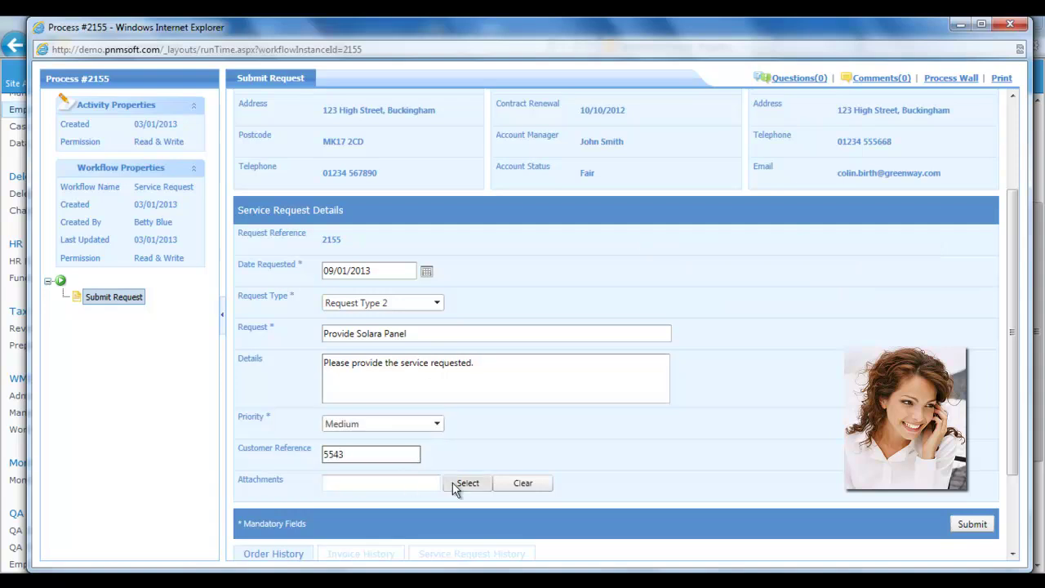
pyautogui.click(454, 483)
pyautogui.doubleClick(373, 178)
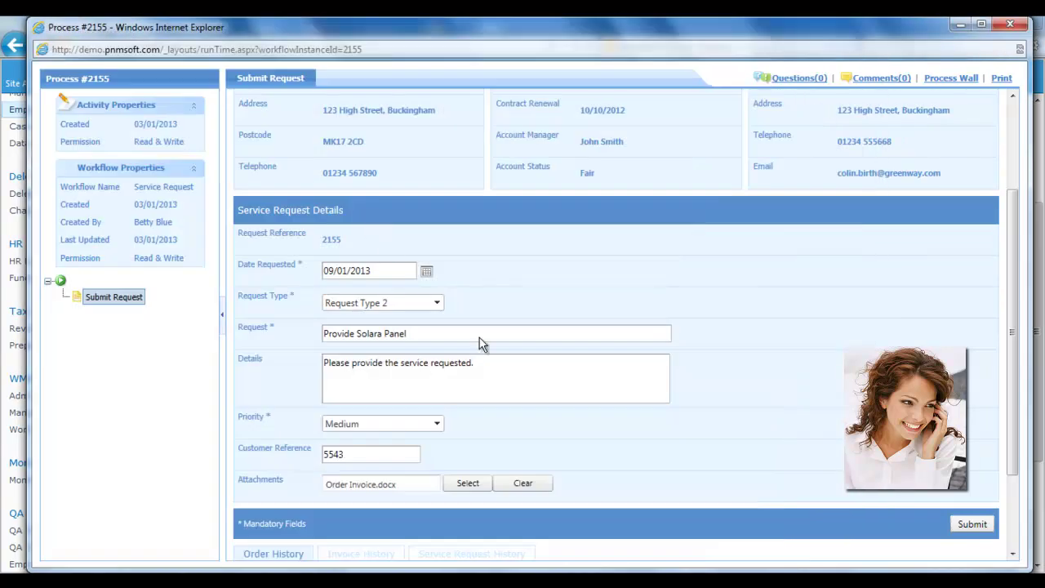
pyautogui.click(964, 527)
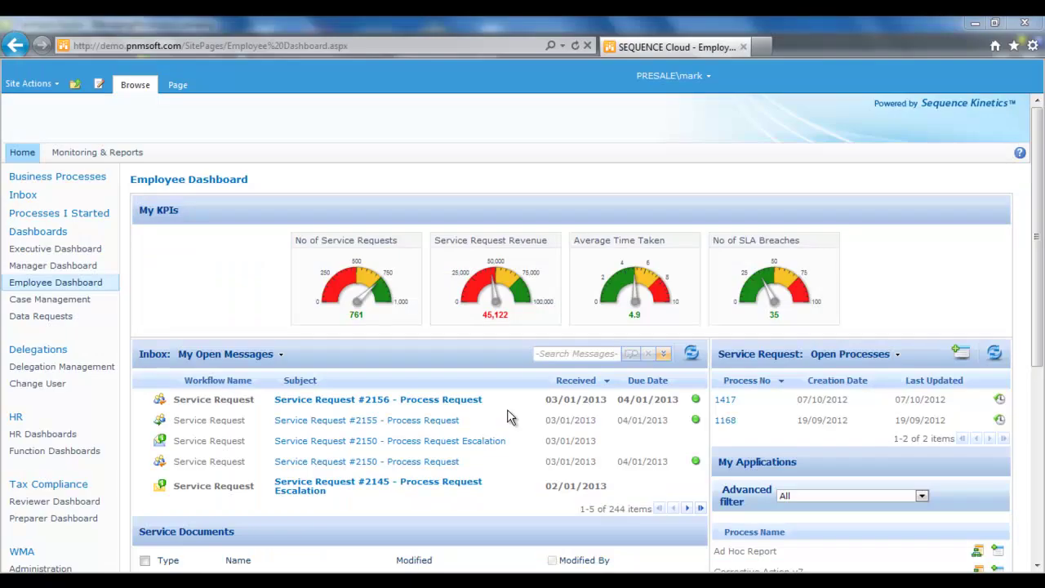
# Step: Open process request #2156 from the inbox and fetch the task from the queue
pyautogui.click(452, 399)
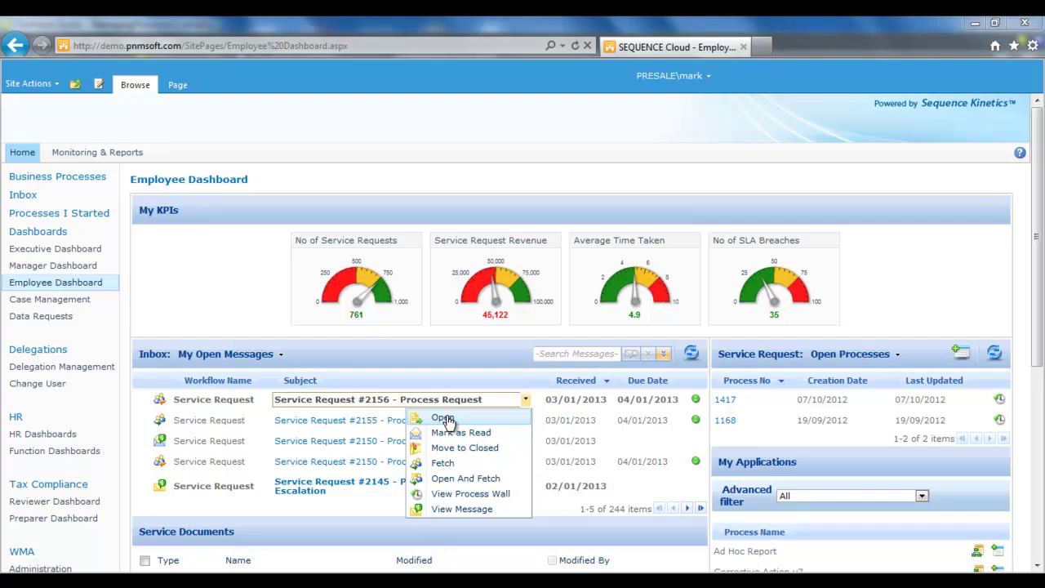
pyautogui.click(445, 418)
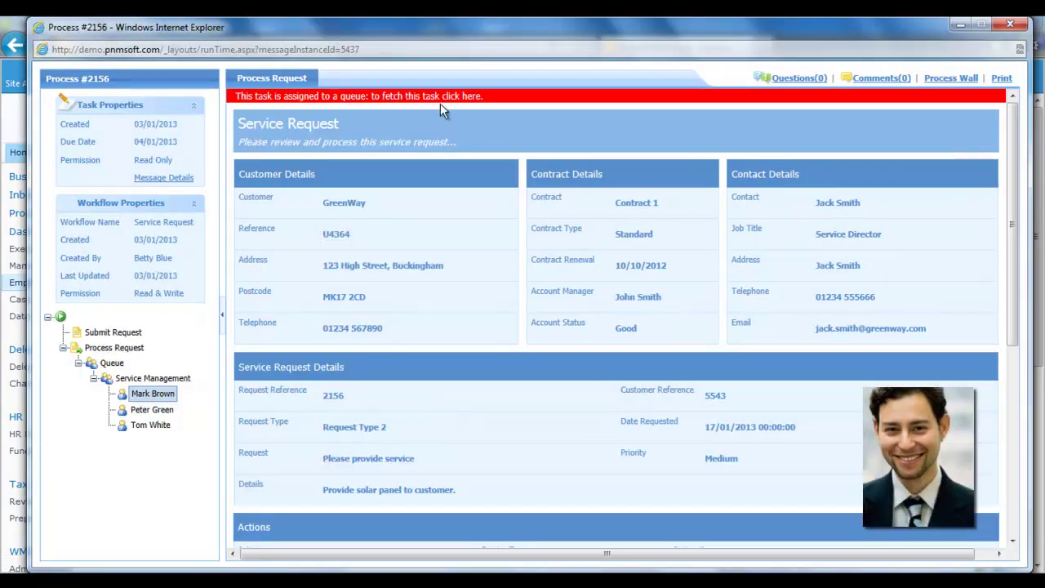
pyautogui.click(442, 102)
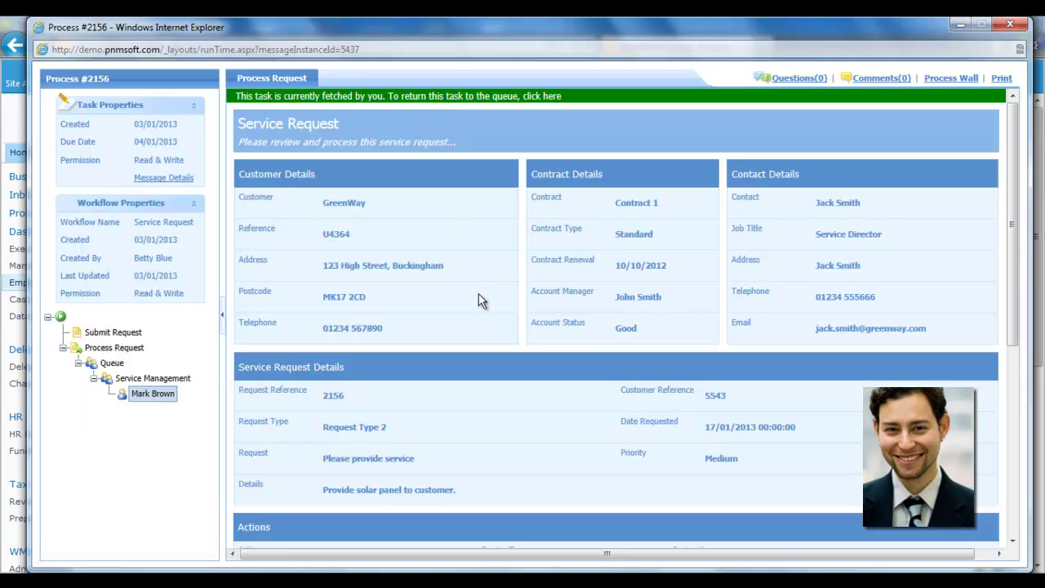
pyautogui.scroll(-3, 479, 294)
# Step: Add actions 'Provide solar planel' (North), 'Provide electricity' (South) and 'Send invoice' (Offshore)
pyautogui.click(349, 310)
pyautogui.write('Provide solar pl')
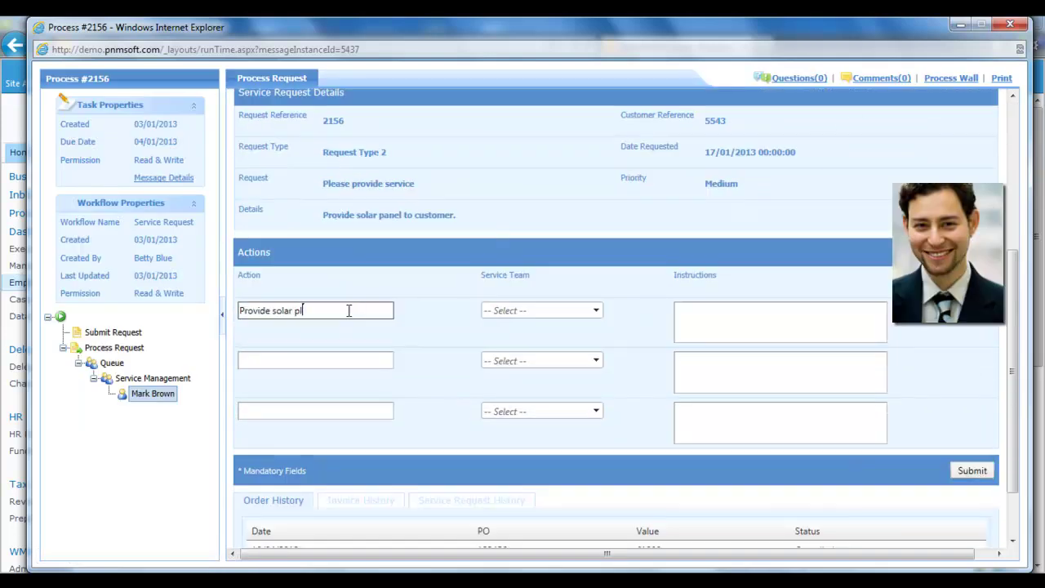
pyautogui.write('anel')
pyautogui.click(597, 311)
pyautogui.click(523, 329)
pyautogui.click(341, 356)
pyautogui.write('Provide')
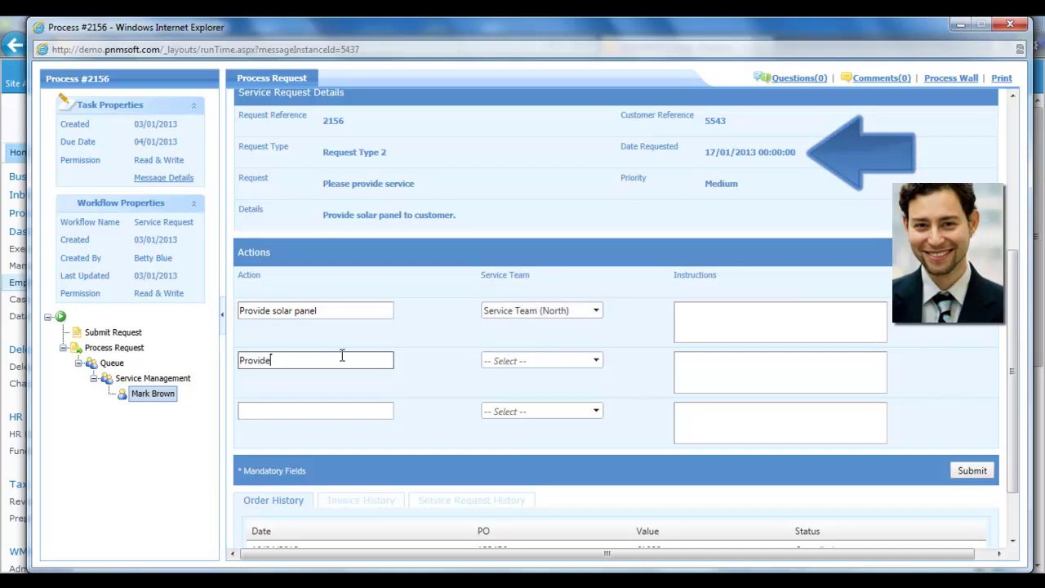
pyautogui.write(' electricity')
pyautogui.click(594, 361)
pyautogui.click(531, 395)
pyautogui.click(344, 410)
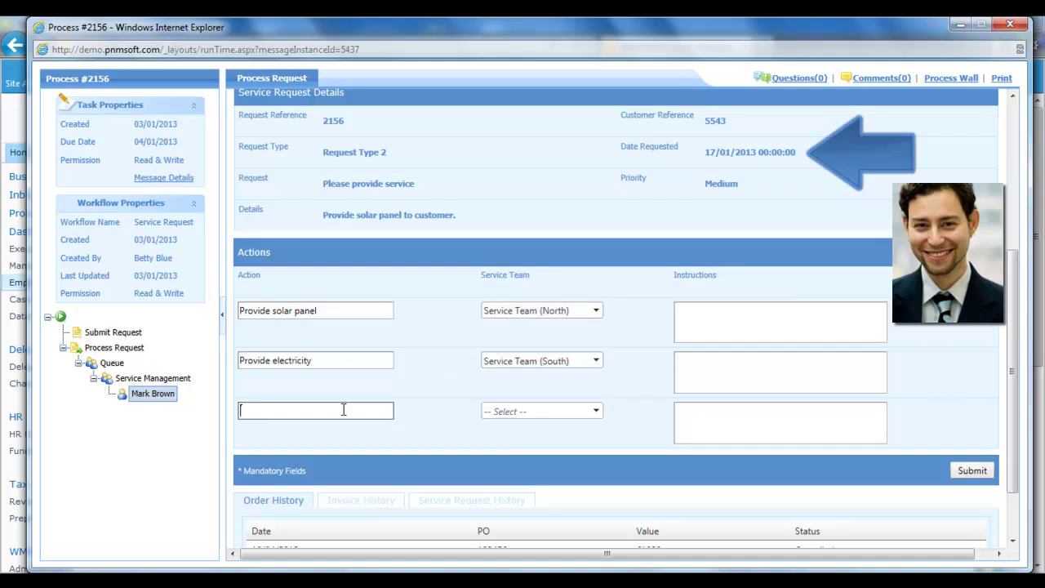
pyautogui.write('Send invoice')
pyautogui.click(595, 412)
pyautogui.click(539, 457)
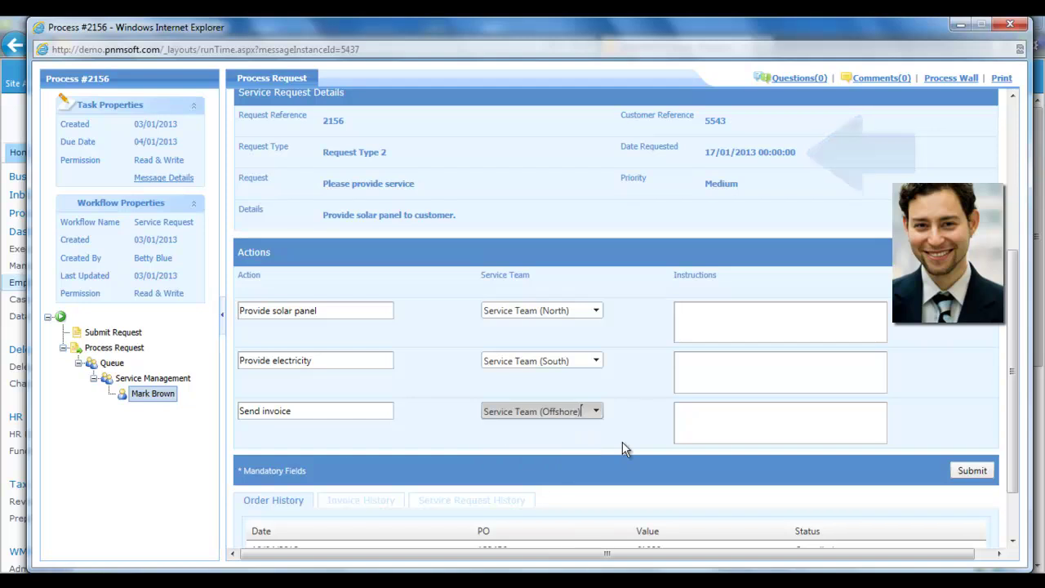
# Step: Give the solar panel and electricity actions their instructions, then begin the invoice action's instructions
pyautogui.click(779, 306)
pyautogui.write('Please provide the solar panel to the c')
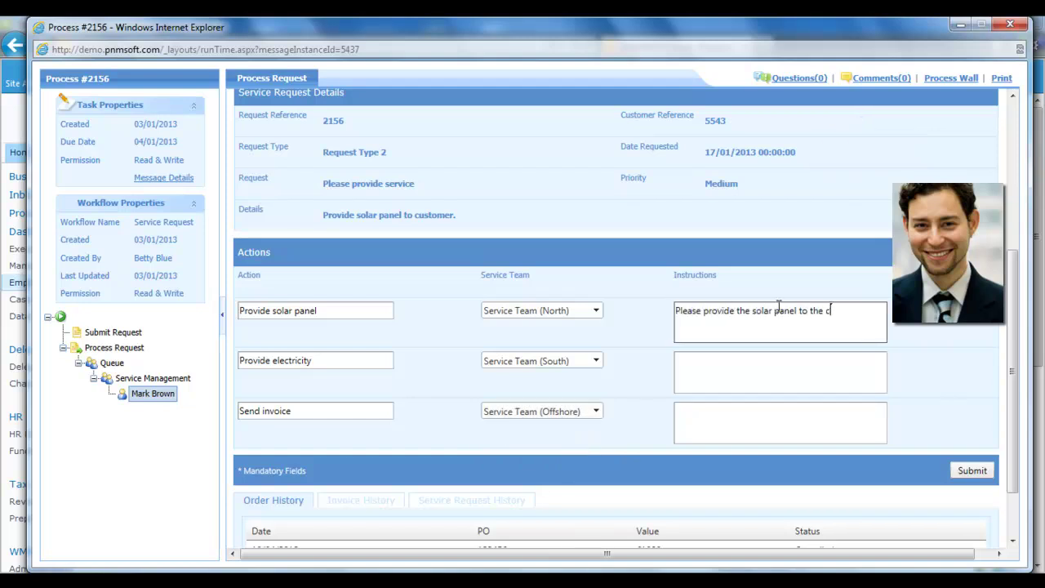
pyautogui.write('ustomer.')
pyautogui.click(763, 364)
pyautogui.write('Please install ele')
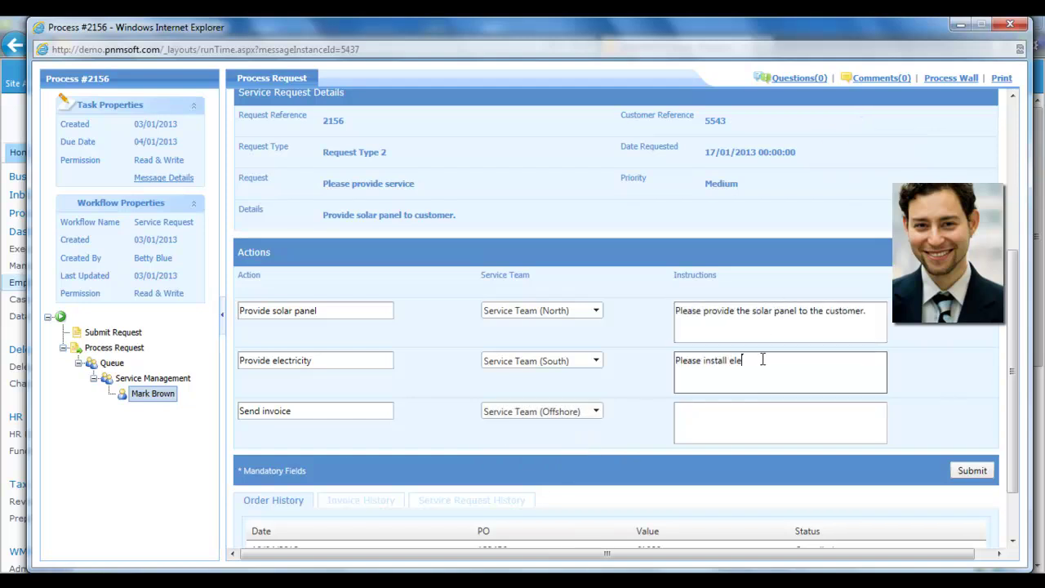
pyautogui.write('ctrical units.')
pyautogui.click(763, 413)
# Step: Finish the invoice instruction 'Send invoice to customer' and submit the request form
pyautogui.write('Send invoice to custom')
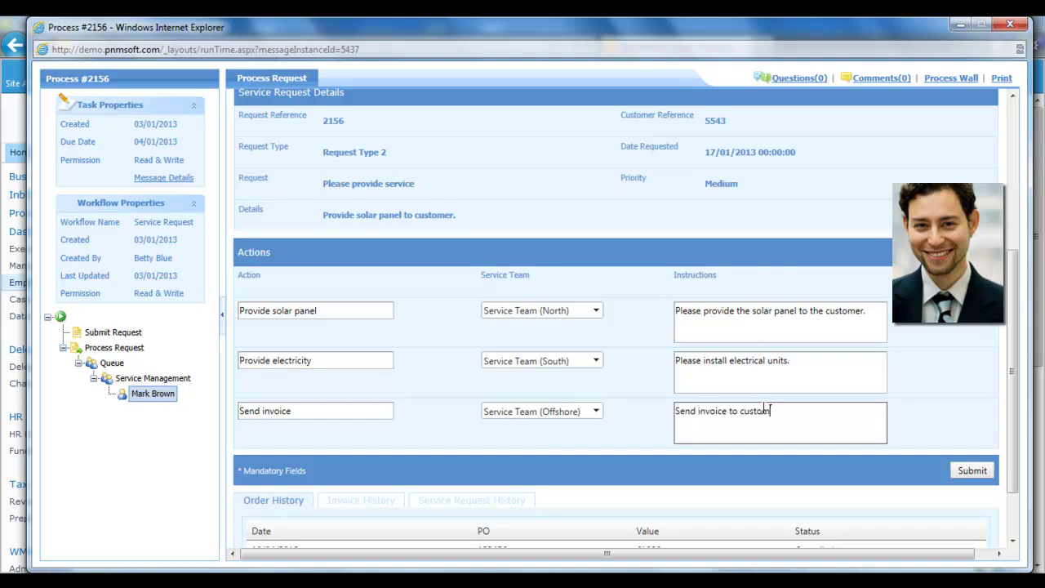
pyautogui.write('er.')
pyautogui.scroll(-2, 898, 368)
pyautogui.click(966, 401)
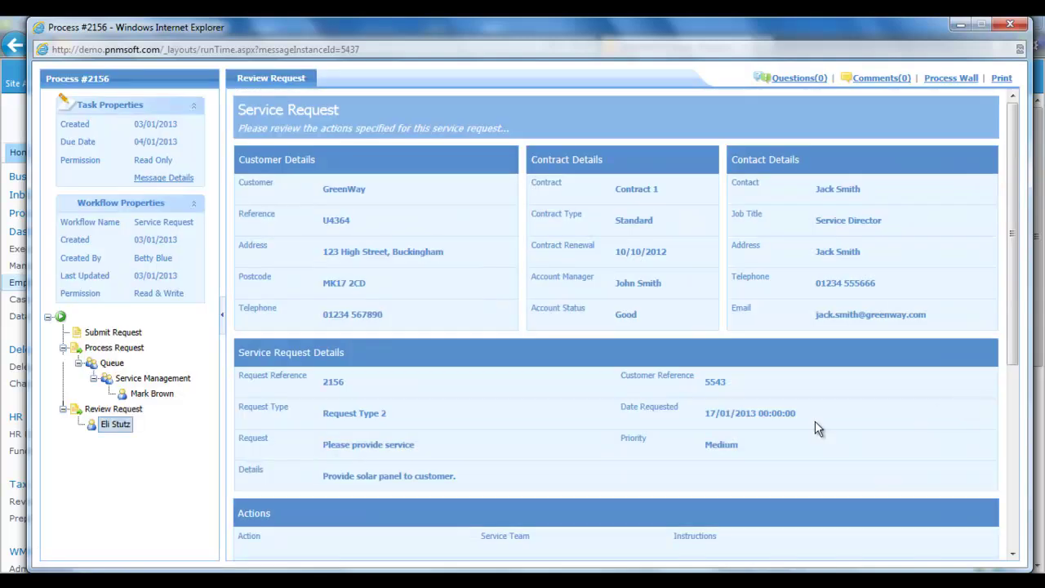
# Step: Start a new question on the process wall and add a colleague as its recipient
pyautogui.click(783, 76)
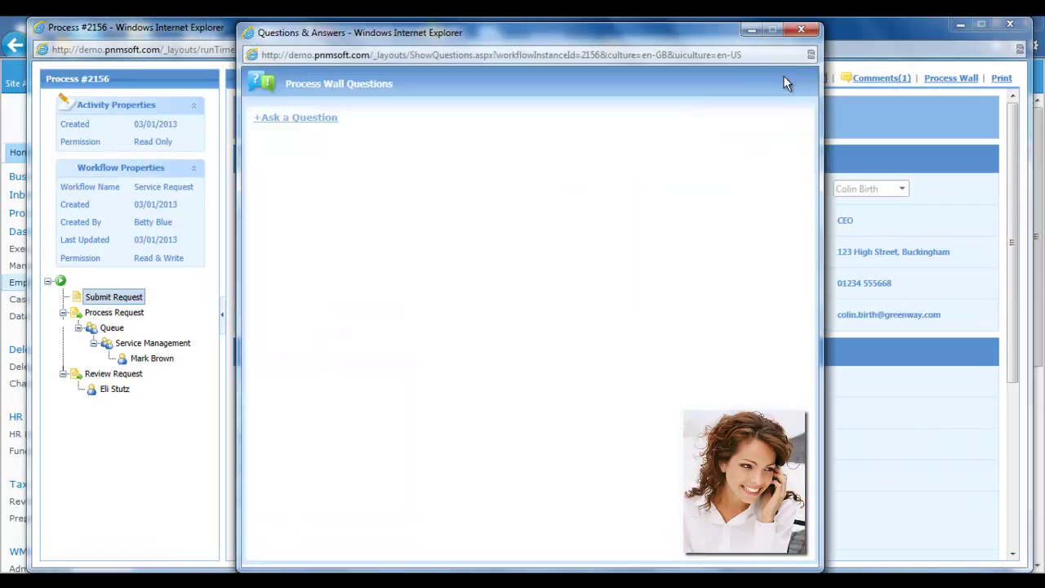
pyautogui.click(315, 120)
pyautogui.click(605, 139)
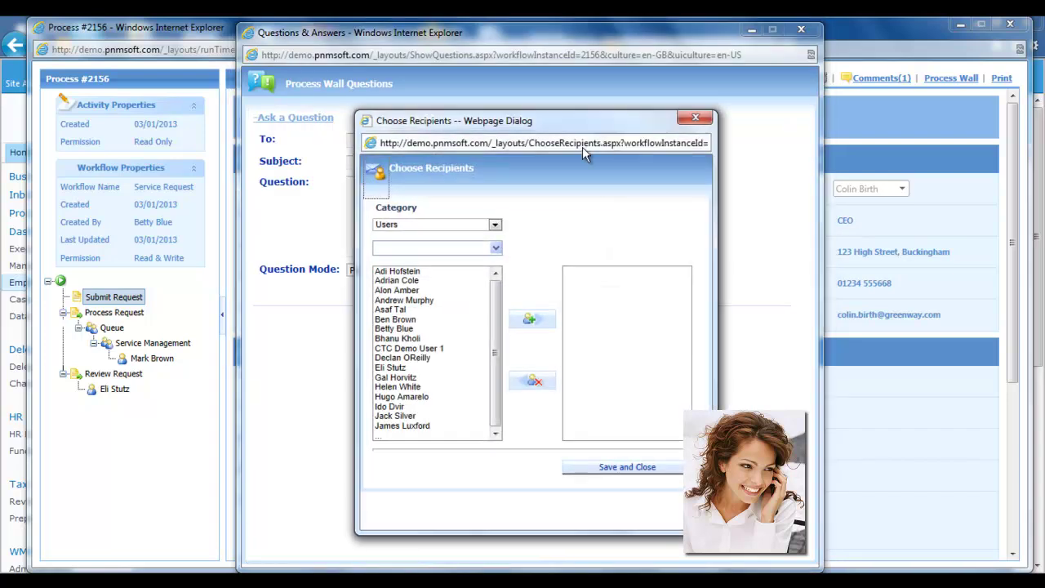
pyautogui.click(397, 320)
pyautogui.click(531, 318)
pyautogui.click(626, 467)
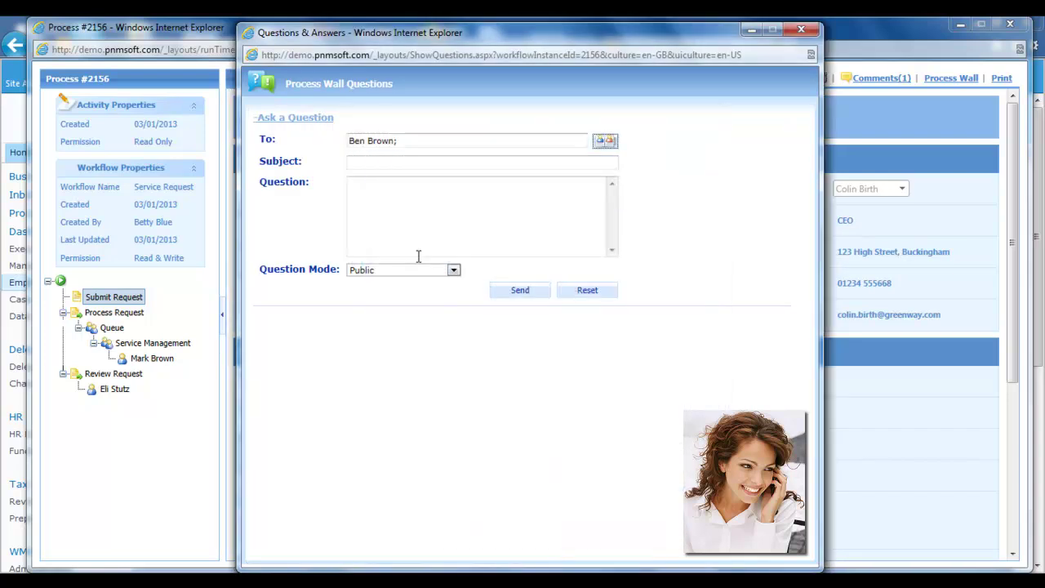
# Step: Title it 'Expediting Service', ask whether delivery can be expedited for the urgent customer, and post it
pyautogui.click(384, 161)
pyautogui.write('xpediting')
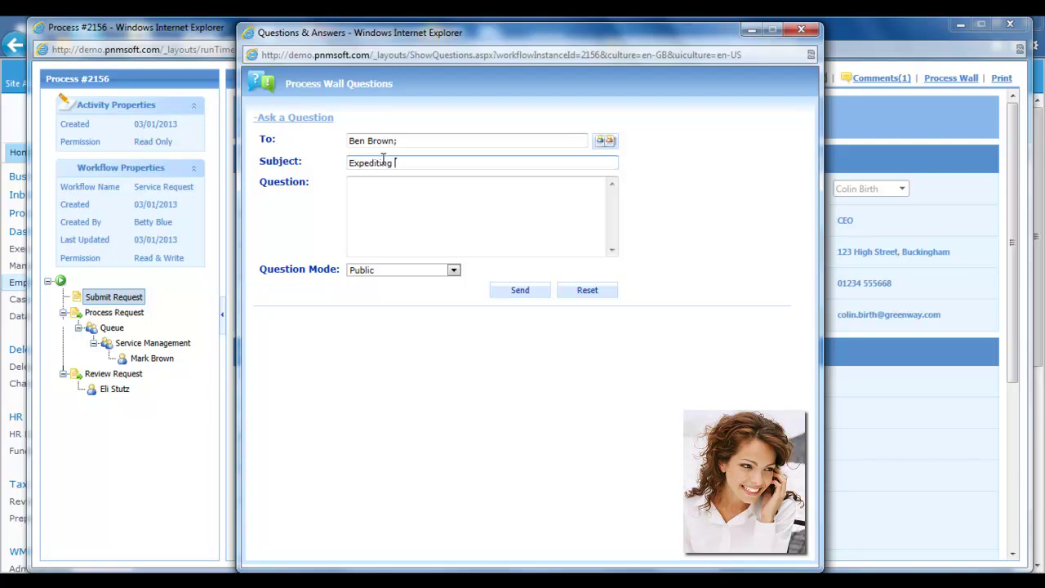
pyautogui.write(' Service')
pyautogui.click(378, 183)
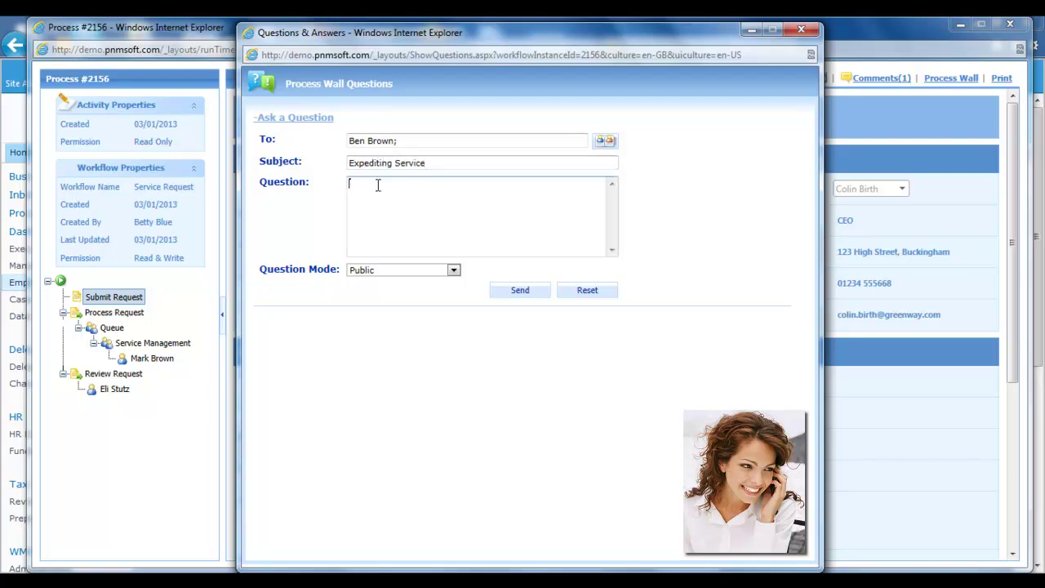
pyautogui.write('Can delivery be')
pyautogui.write(' expedited? This')
pyautogui.write(' customer needs service')
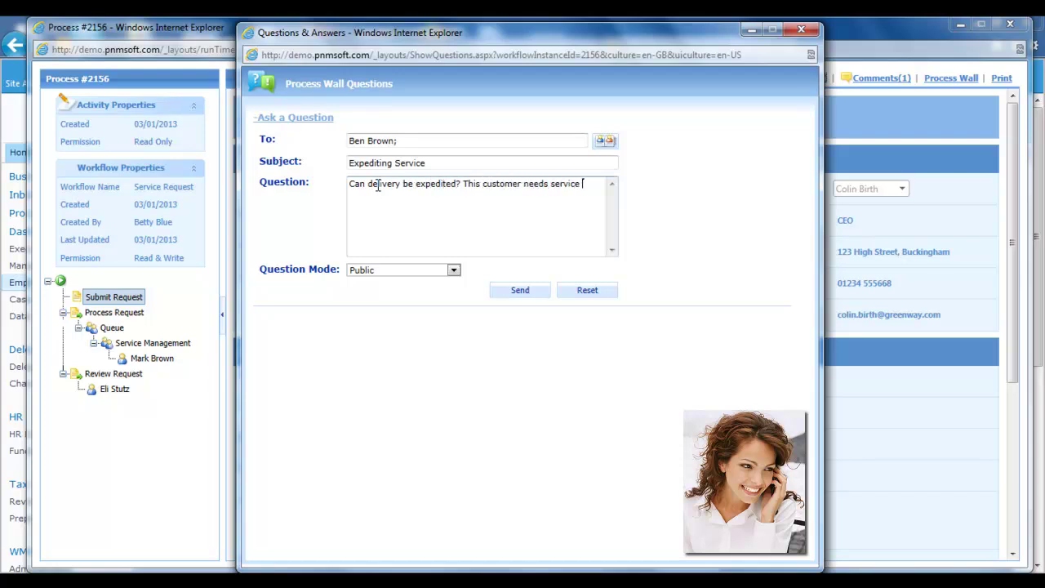
pyautogui.write(' urgently.')
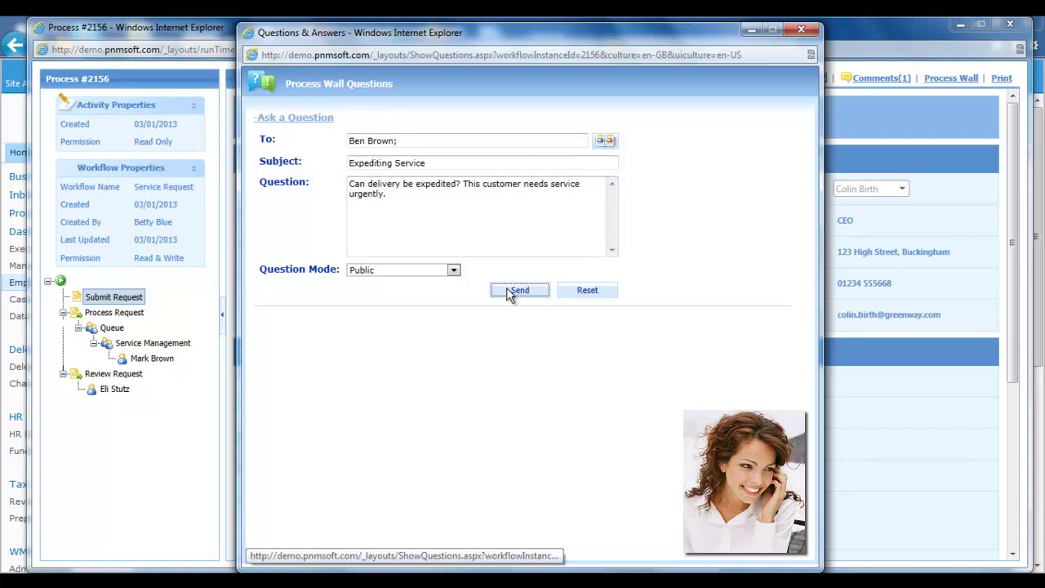
pyautogui.click(517, 290)
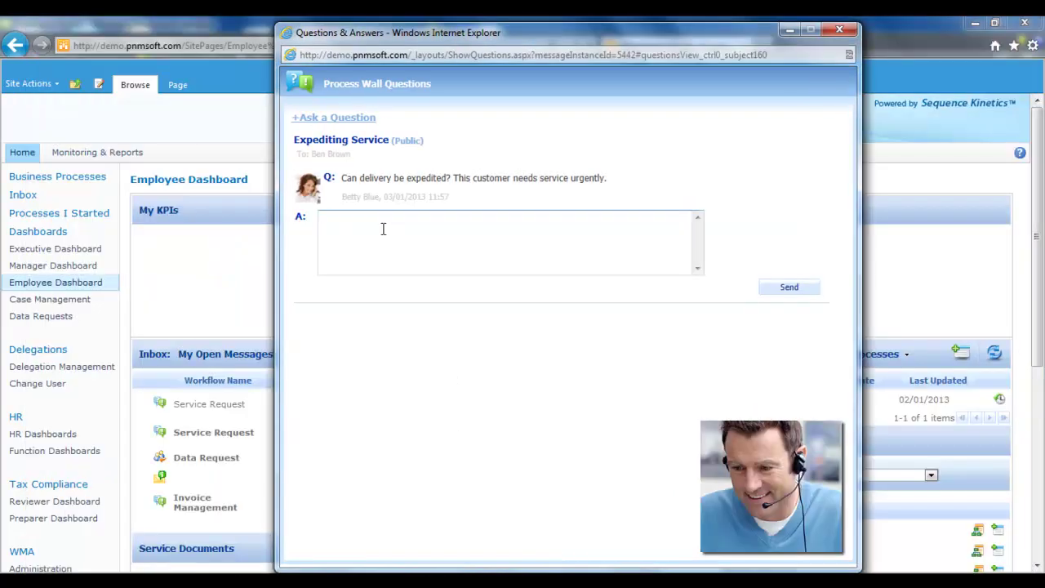
# Step: Reply 'Yes, we can allocate extra resources to expedite.' to the Expediting Service question
pyautogui.write('Yes, we can a')
pyautogui.write('llocate extra resour')
pyautogui.write('ces to expedite.')
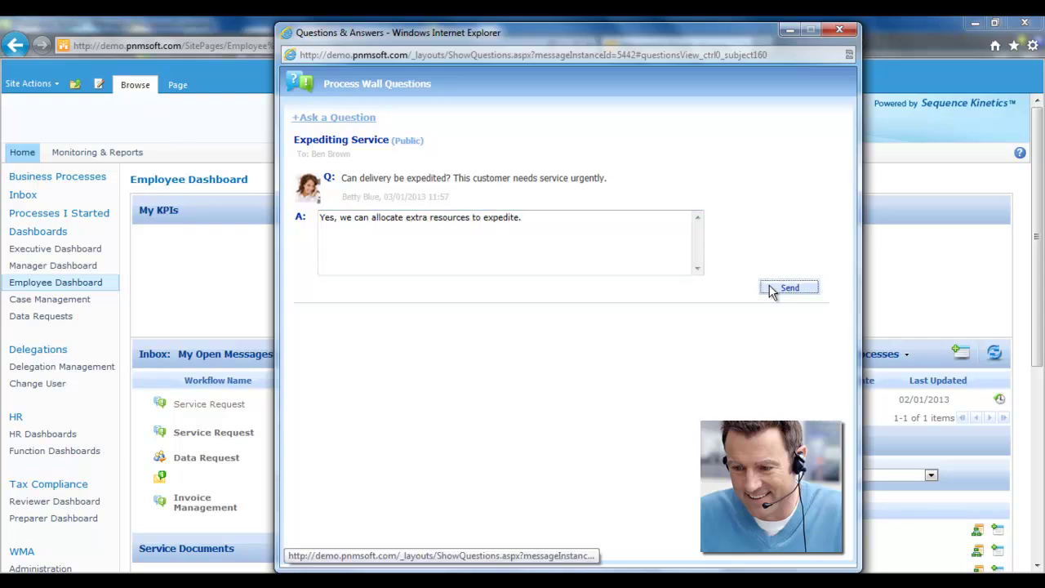
pyautogui.click(771, 287)
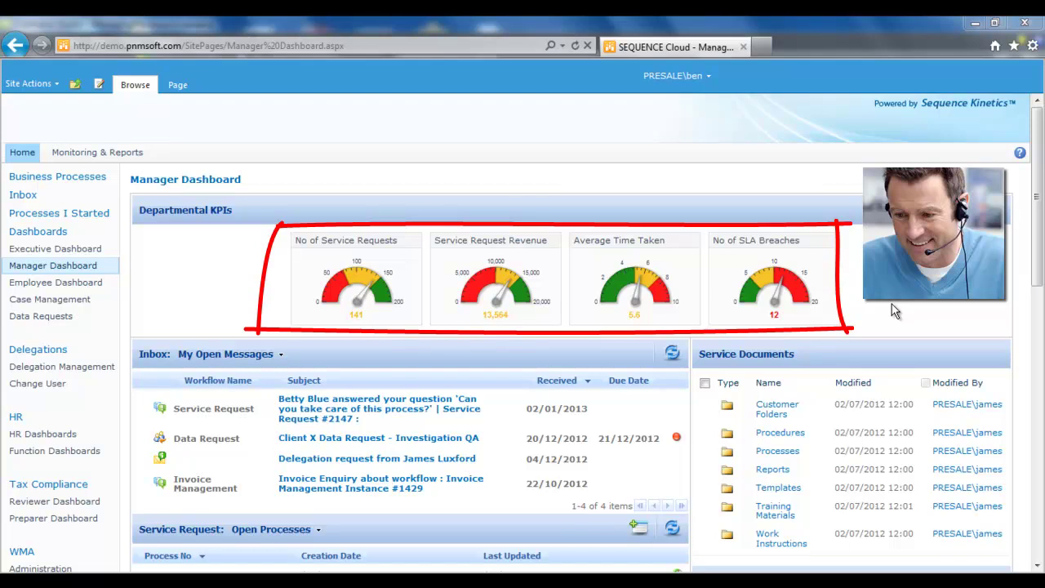
# Step: Review the dashboard KPIs, then view the Q3 Report's Services by Month and Services by Est. Revenue sheets
pyautogui.scroll(-10, 243, 497)
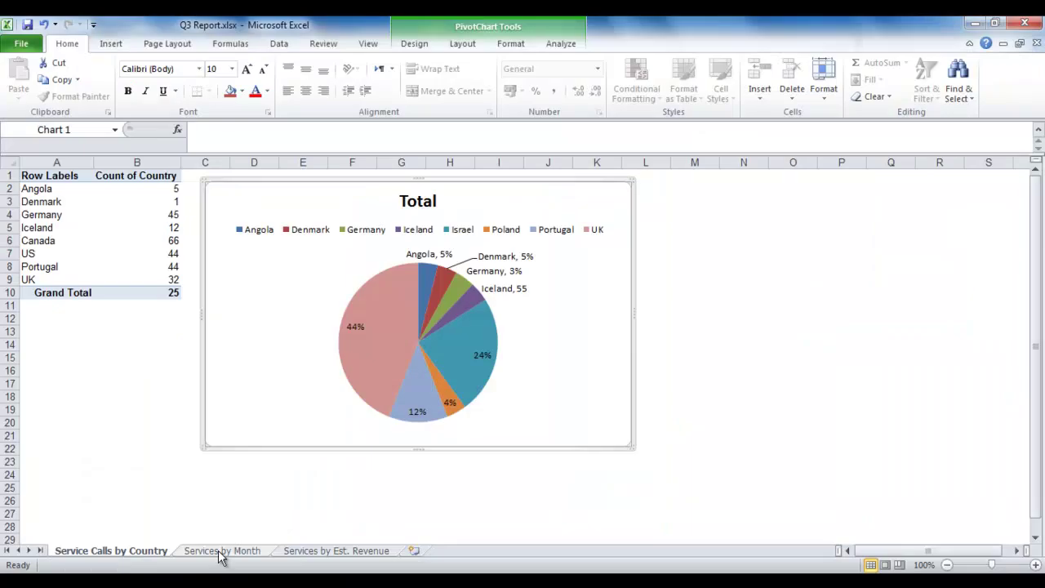
pyautogui.click(220, 552)
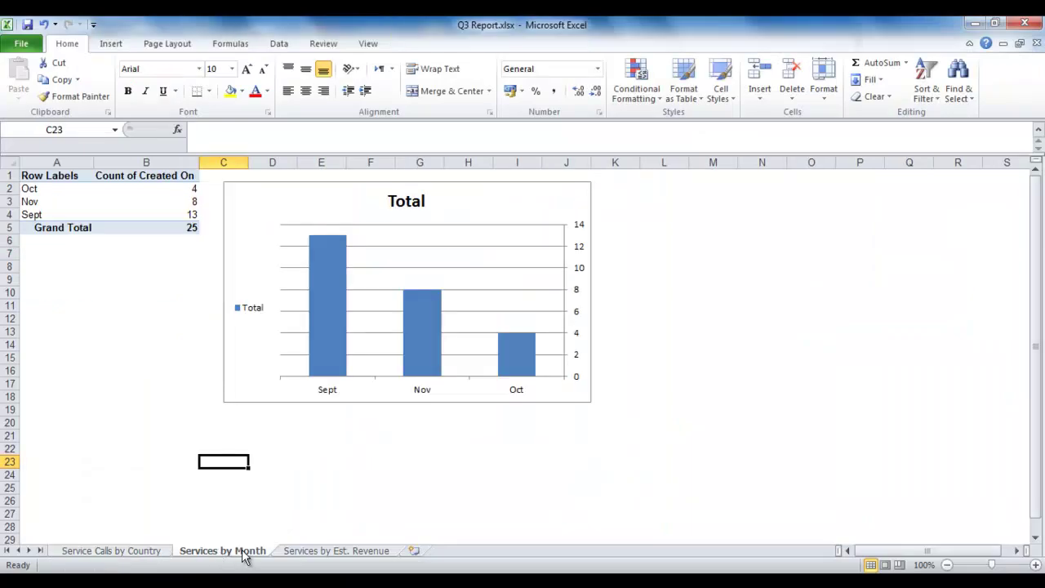
pyautogui.click(331, 552)
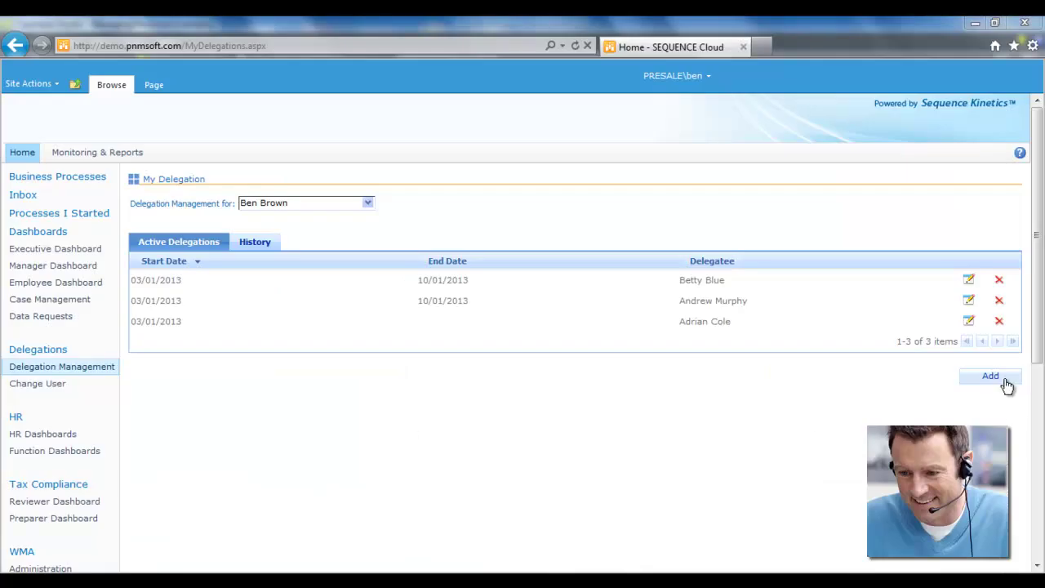
# Step: Add and save a delegation of Customer Feedback and Service Request to a colleague until 10/01/2013
pyautogui.click(1007, 384)
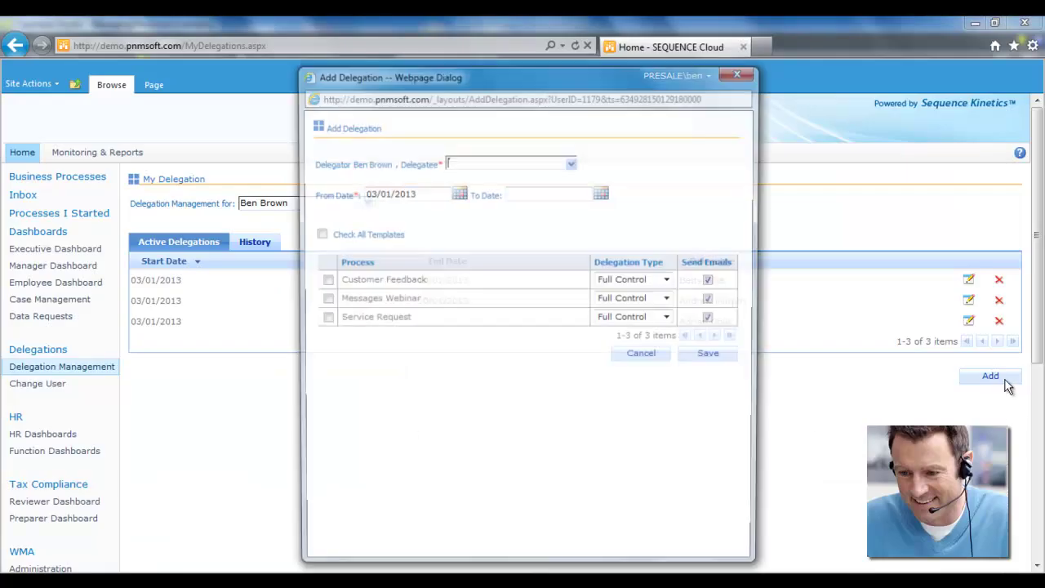
pyautogui.click(573, 164)
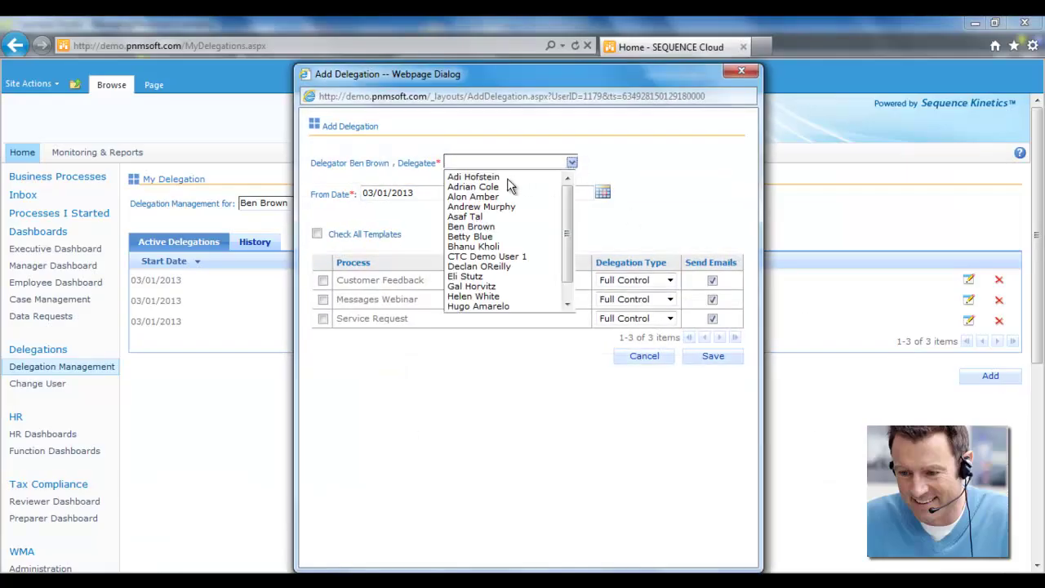
pyautogui.click(480, 236)
pyautogui.click(604, 195)
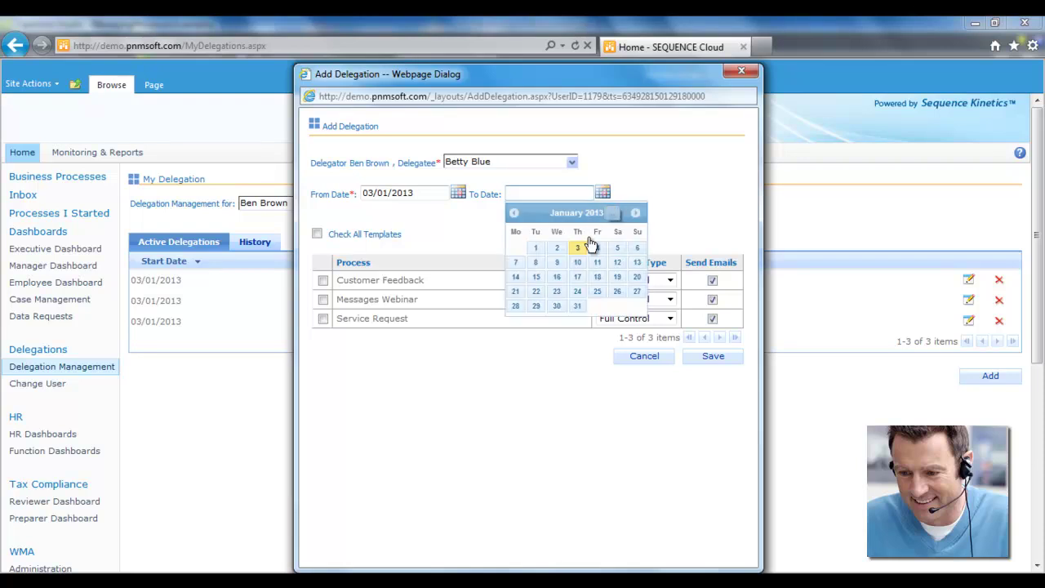
pyautogui.click(581, 272)
pyautogui.click(323, 280)
pyautogui.click(324, 320)
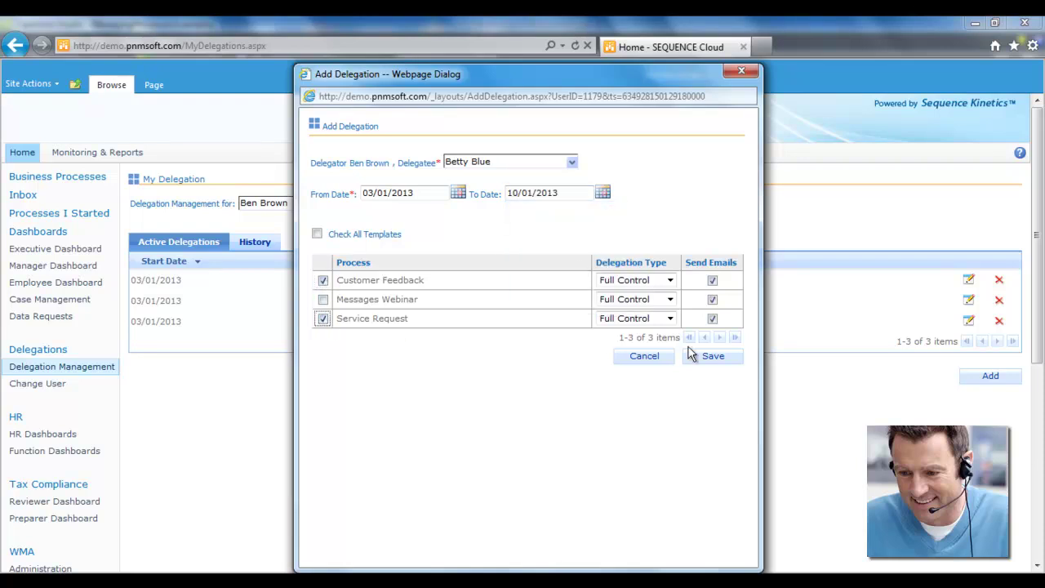
pyautogui.click(701, 357)
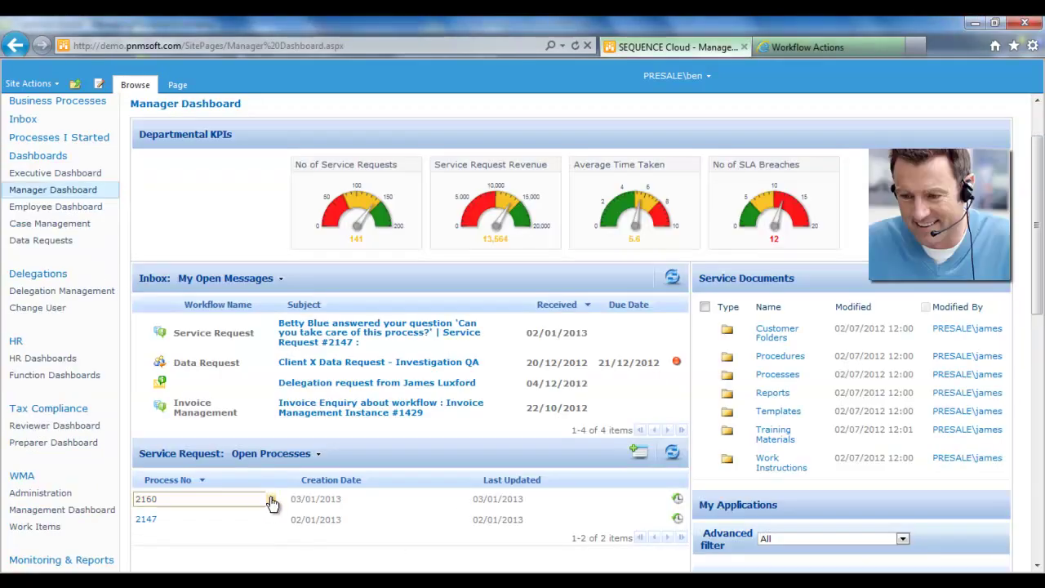
# Step: View process 2160's status diagram, then open the process wall for request 2156
pyautogui.click(271, 499)
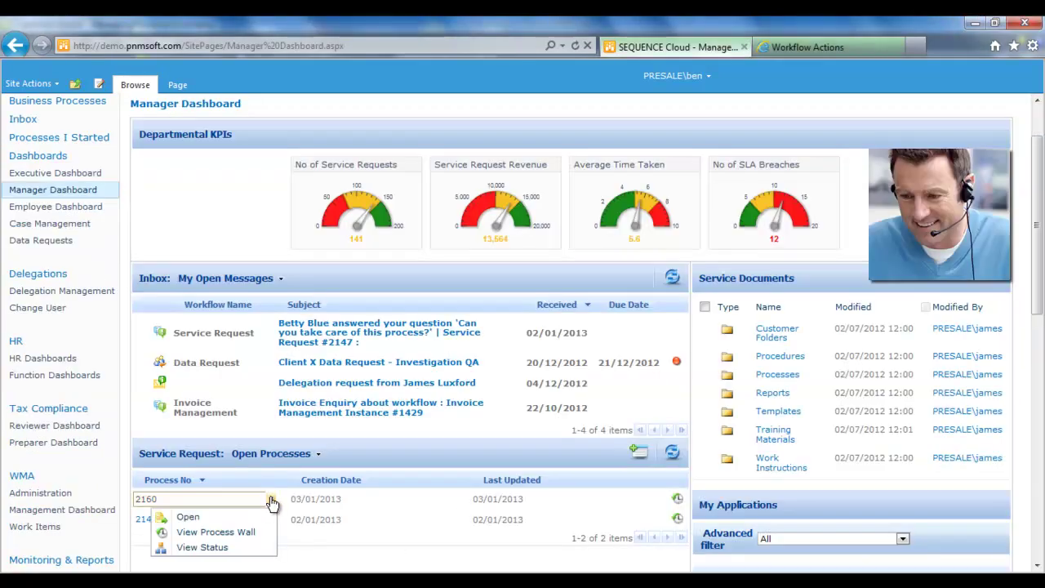
pyautogui.click(214, 548)
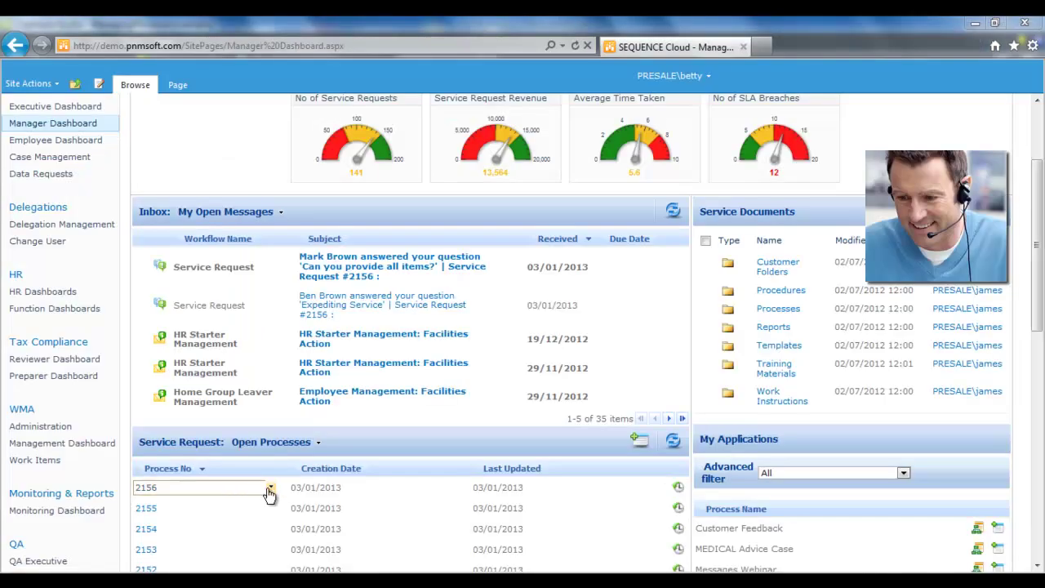
pyautogui.click(271, 490)
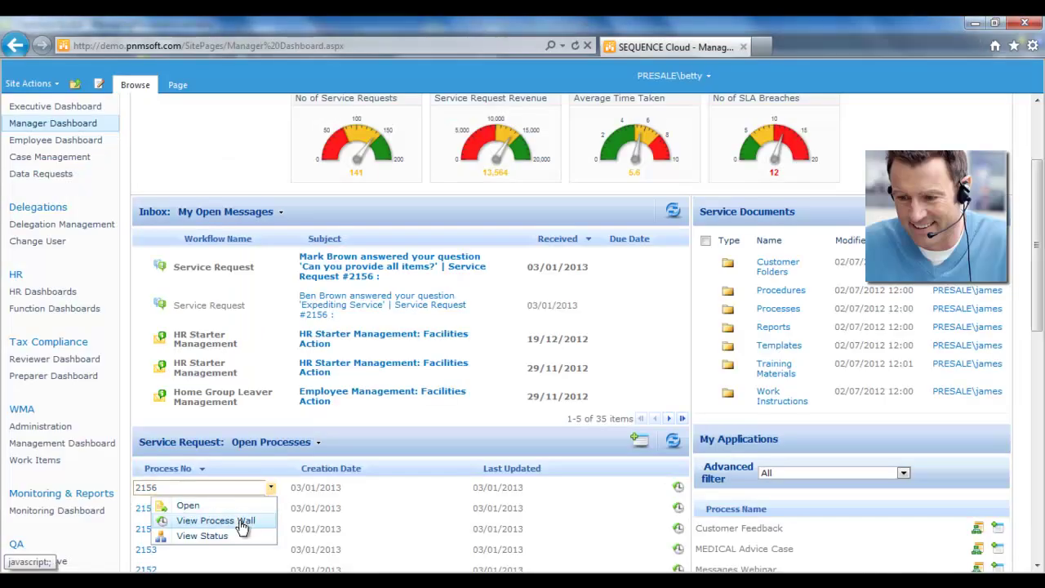
pyautogui.click(243, 523)
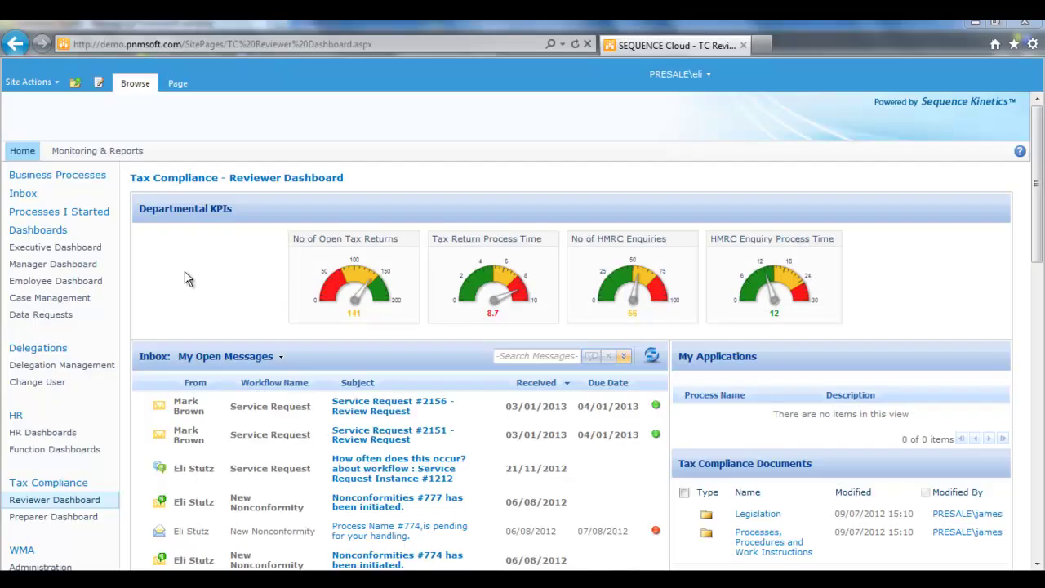
# Step: Edit the Messages Grid web part and untick Visible for the Type and Workflow Name columns
pyautogui.click(99, 82)
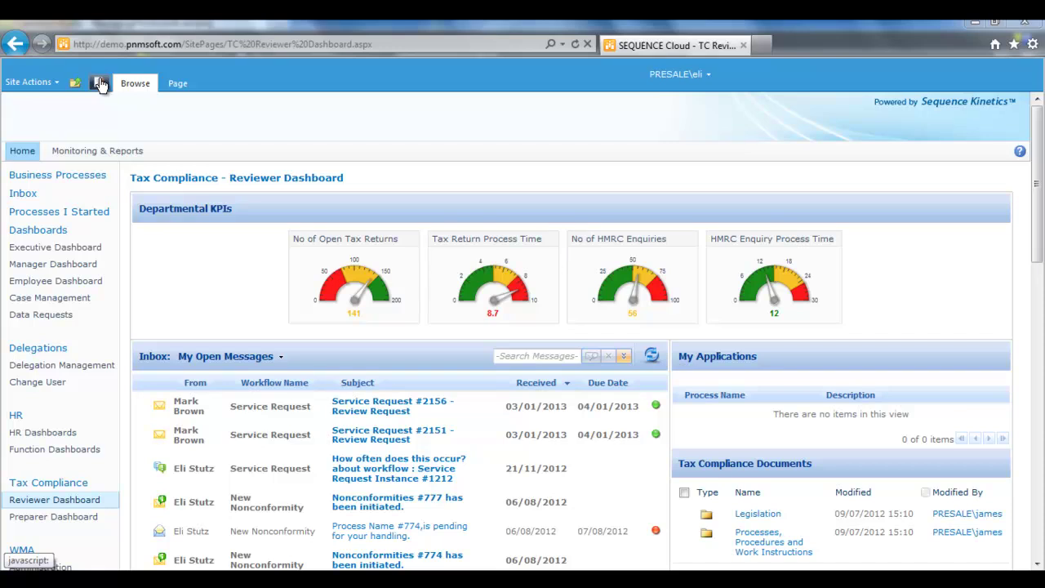
pyautogui.moveTo(409, 399)
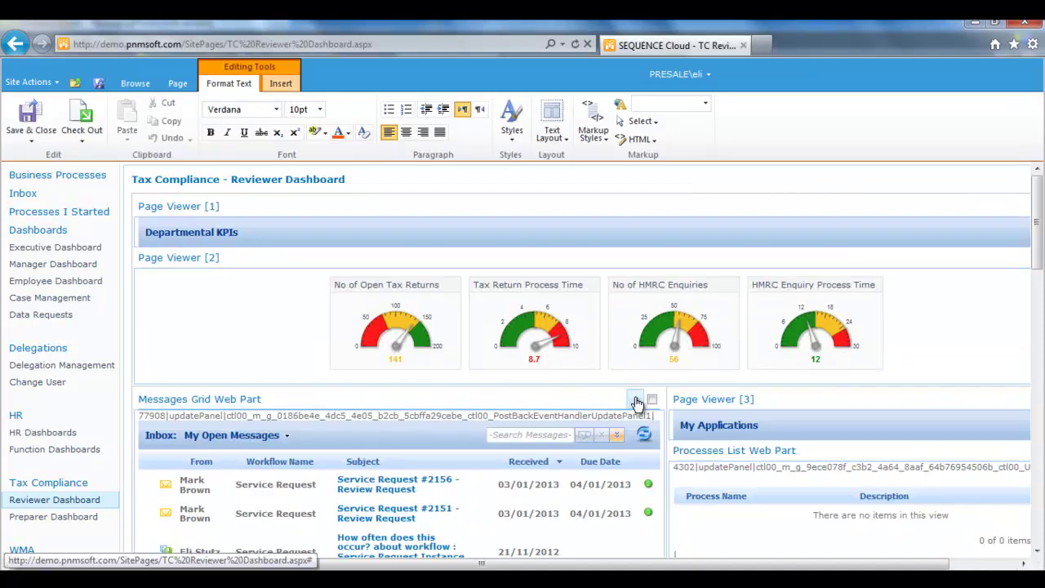
pyautogui.click(636, 400)
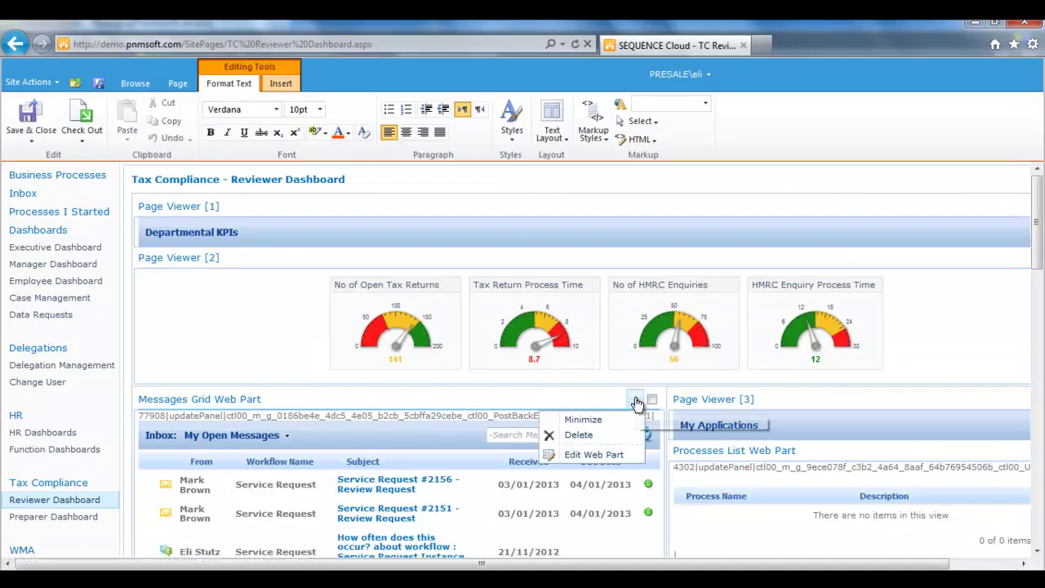
pyautogui.click(587, 455)
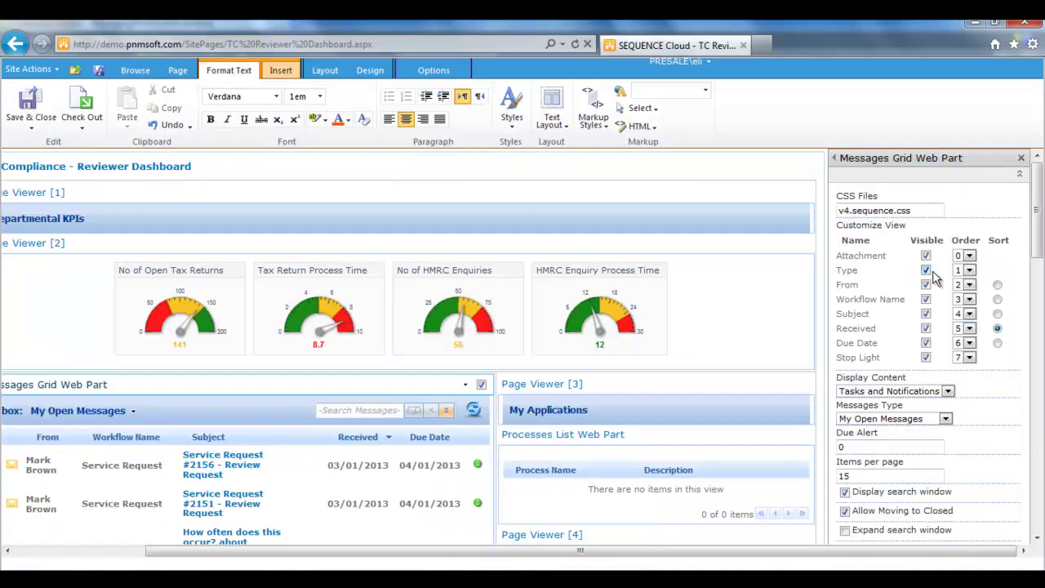
pyautogui.click(926, 271)
pyautogui.click(927, 299)
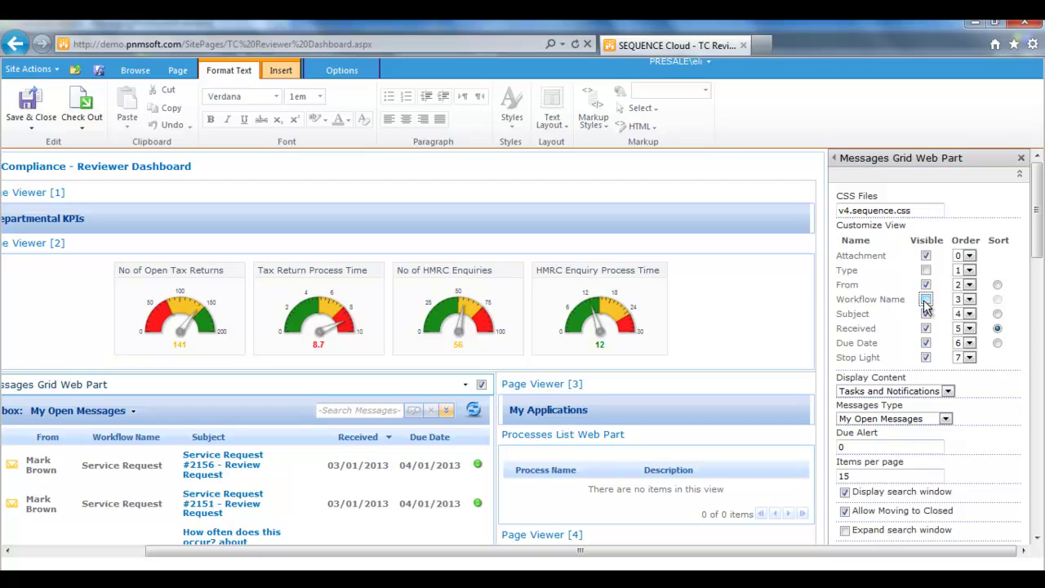